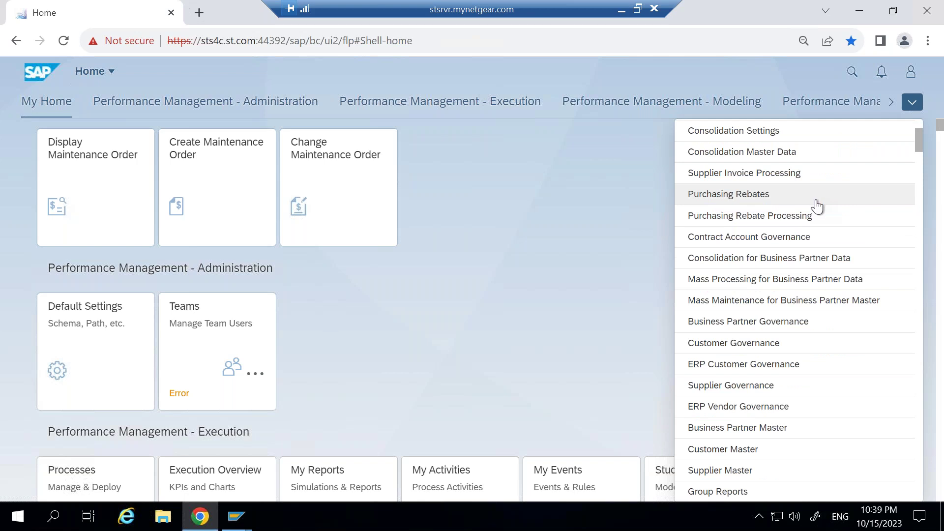
Scroll down the home page's section list and jump to the Project Control Management group
scroll(818, 208, down, 9)
scroll(818, 210, down, 8)
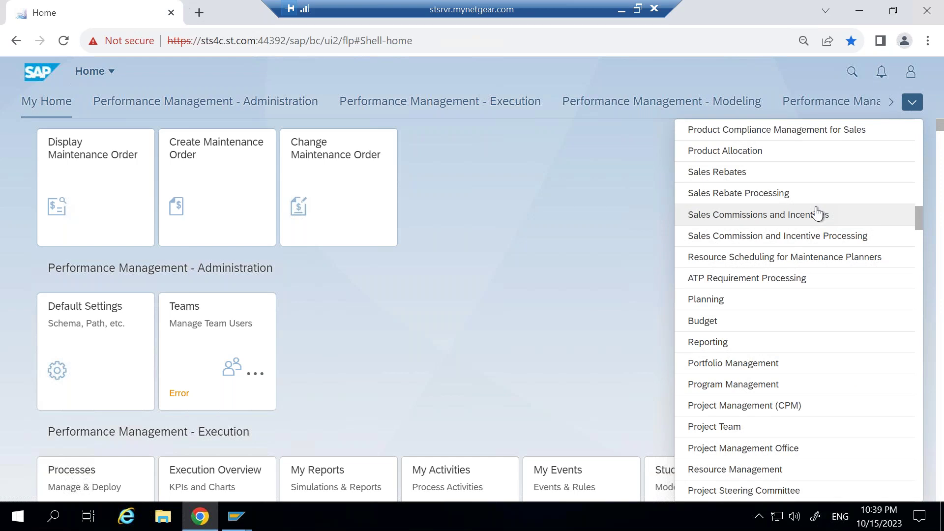
scroll(816, 215, down, 2)
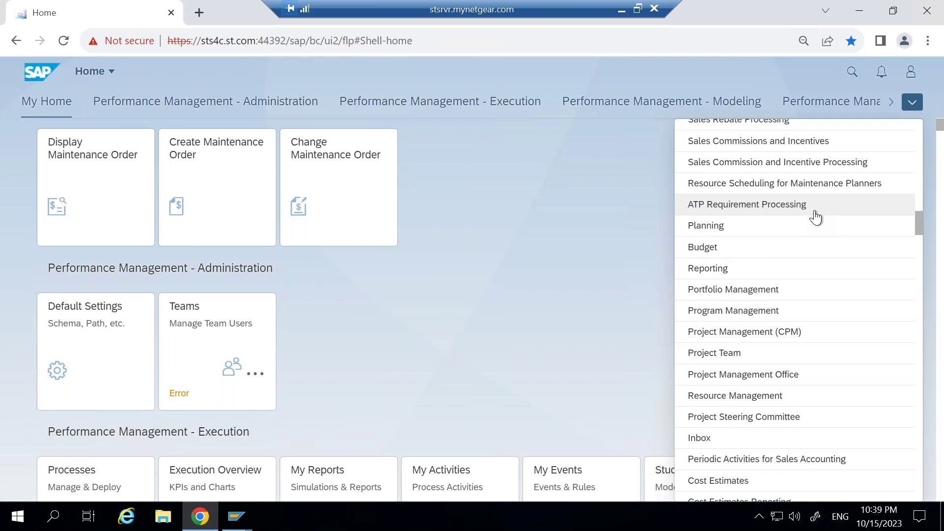
scroll(816, 217, down, 10)
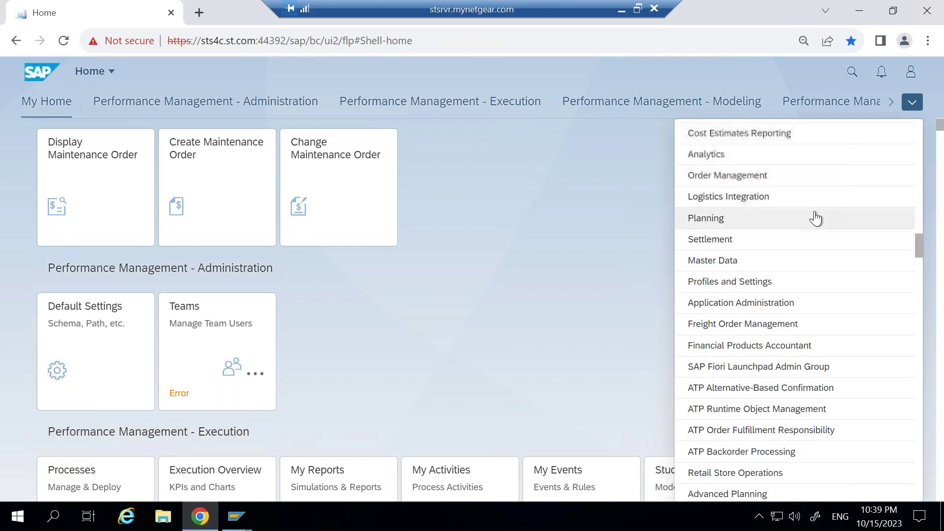
scroll(816, 218, down, 12)
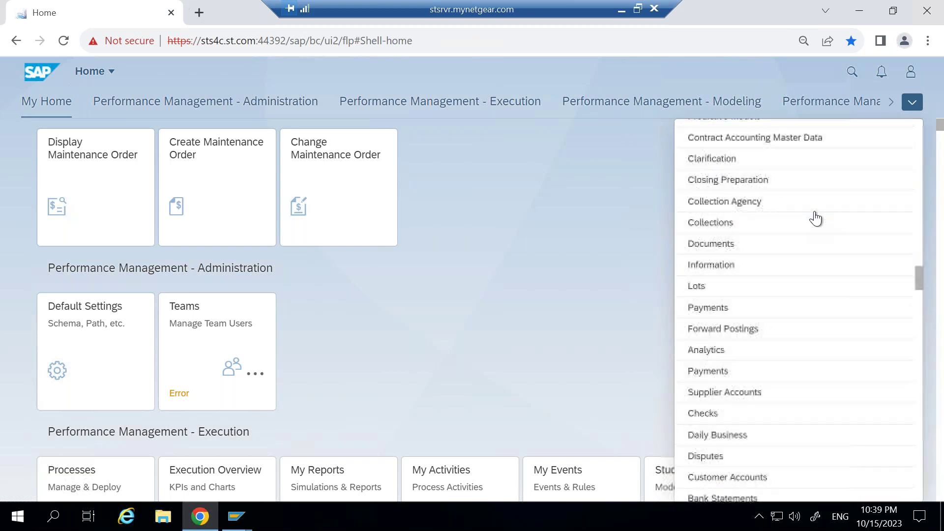
scroll(815, 218, down, 15)
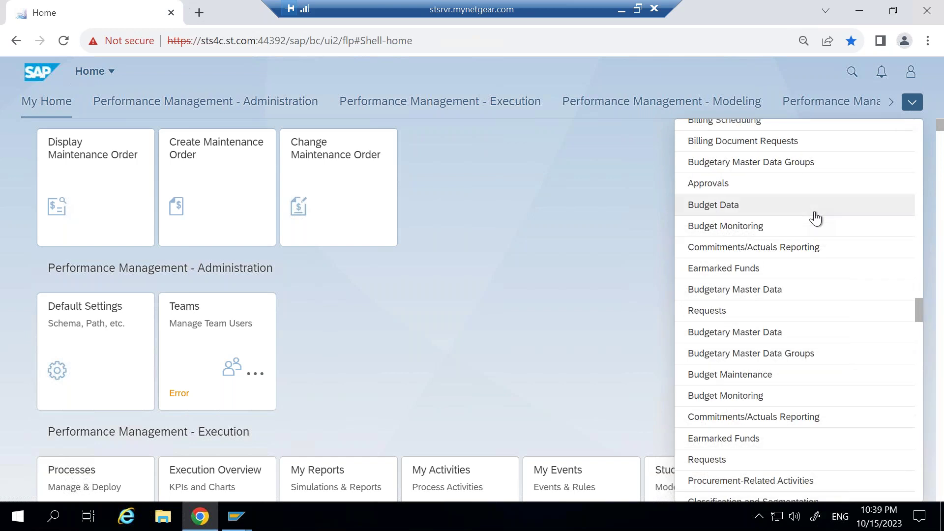
scroll(815, 218, down, 7)
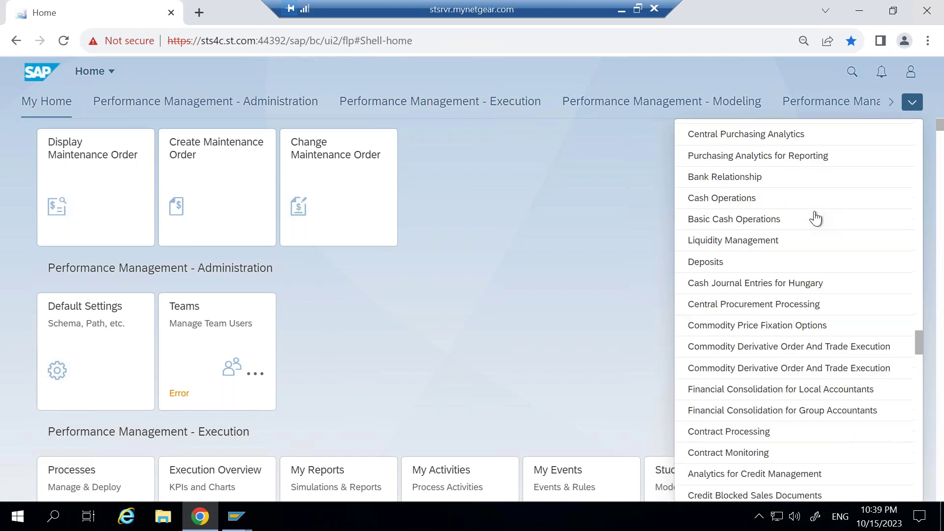
scroll(816, 217, down, 5)
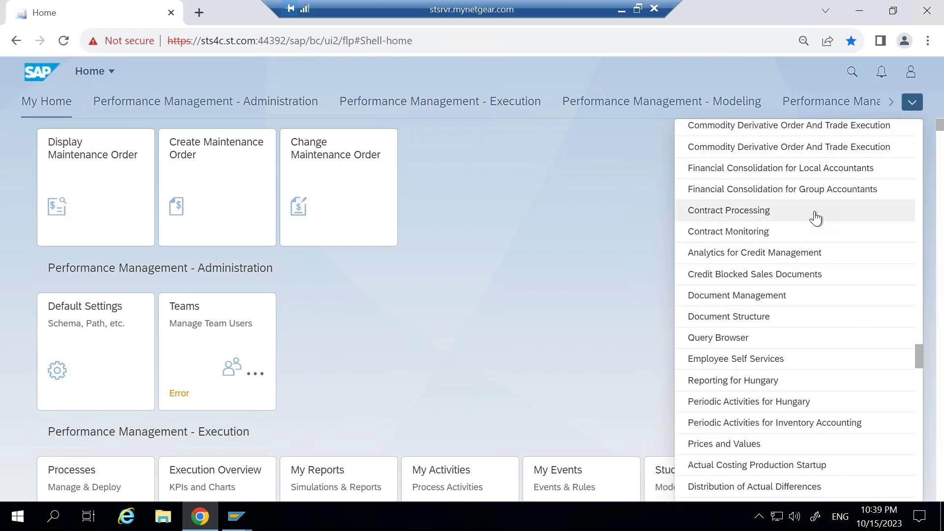
scroll(815, 218, down, 9)
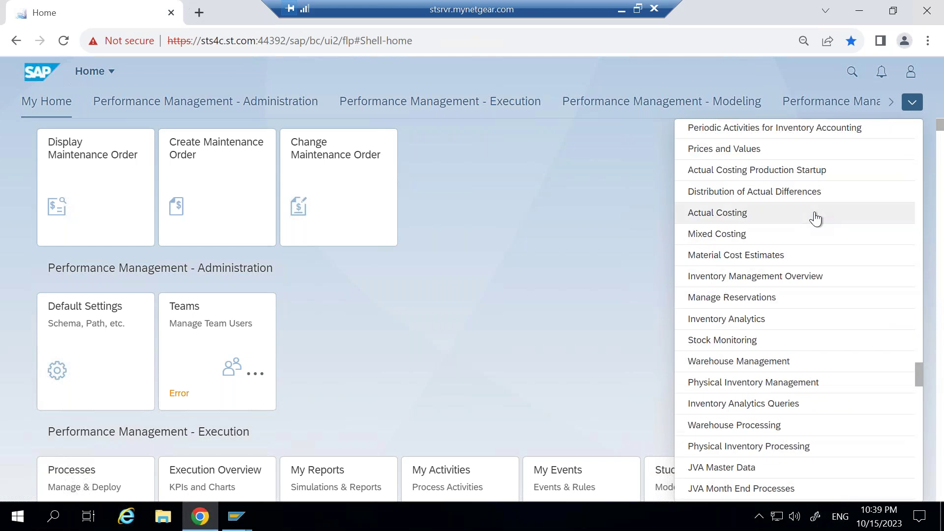
scroll(816, 218, down, 12)
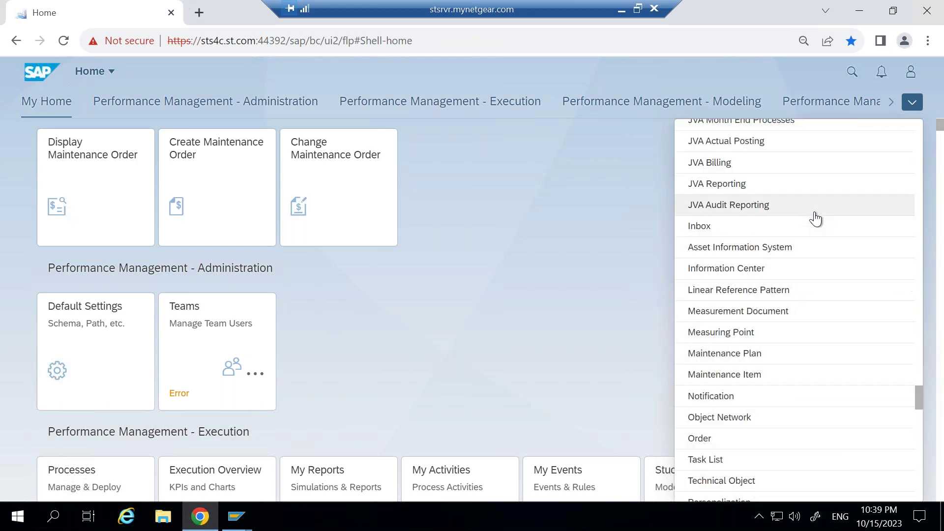
scroll(815, 218, down, 12)
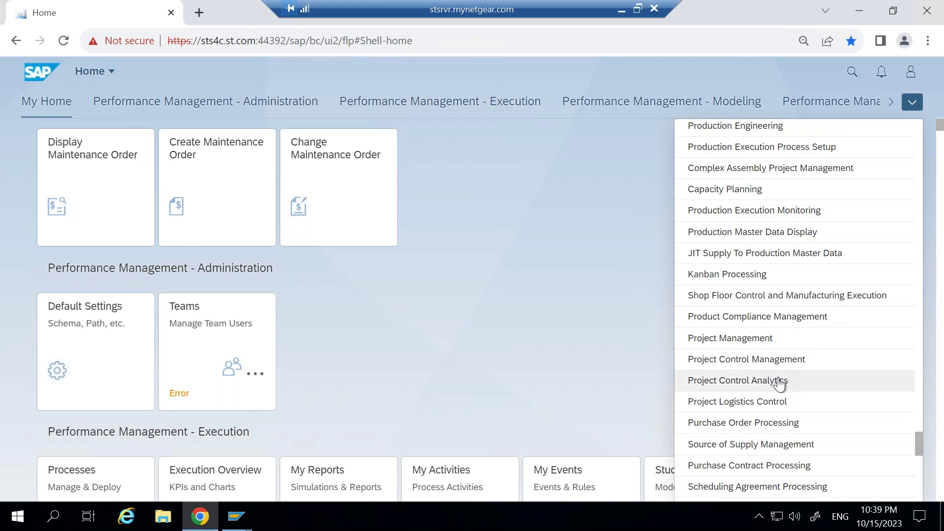
click(740, 373)
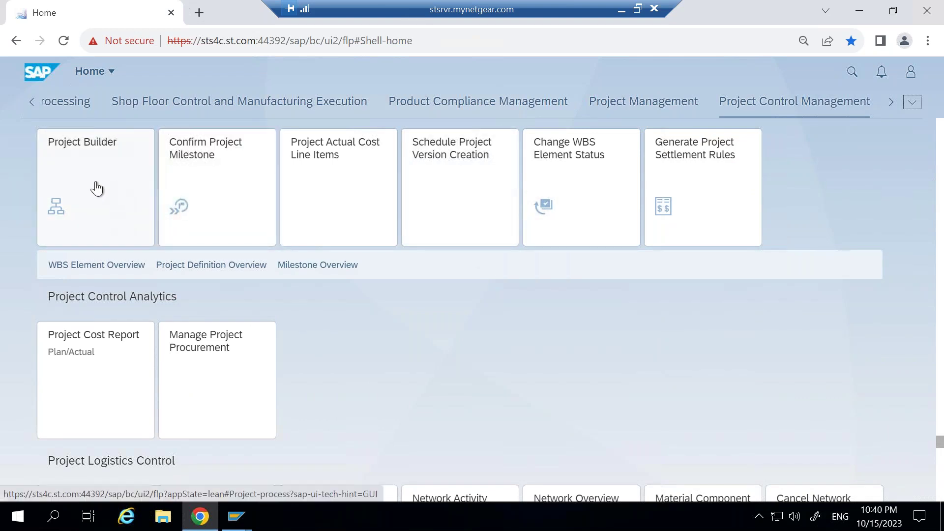
Open Project Builder and start creating a new project definition
click(85, 156)
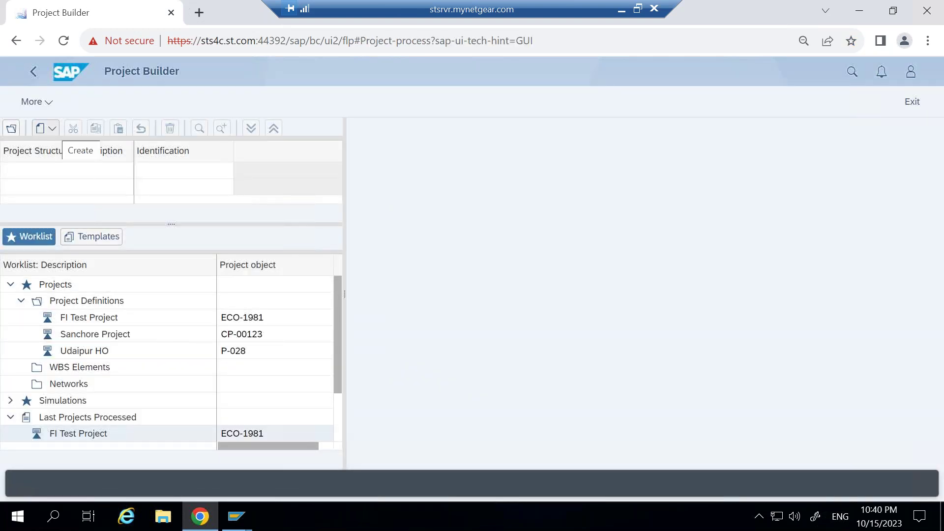
click(52, 129)
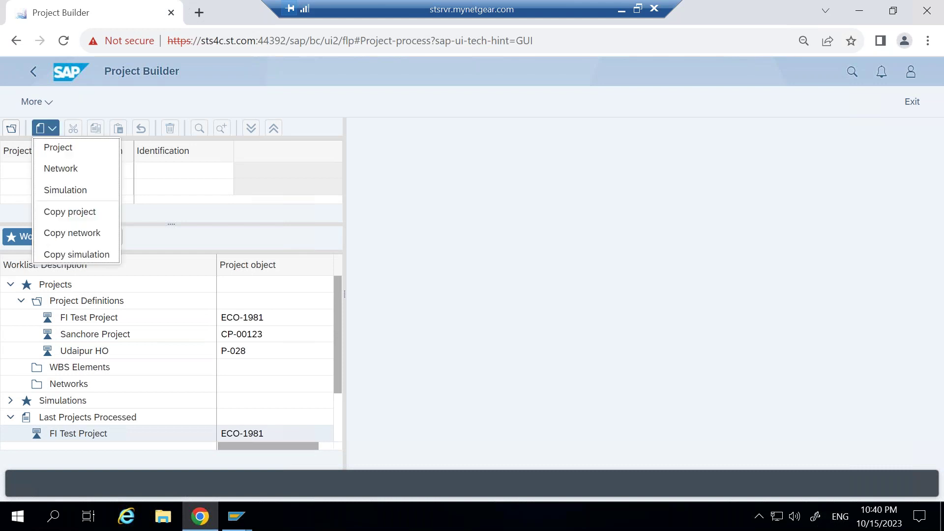
click(57, 147)
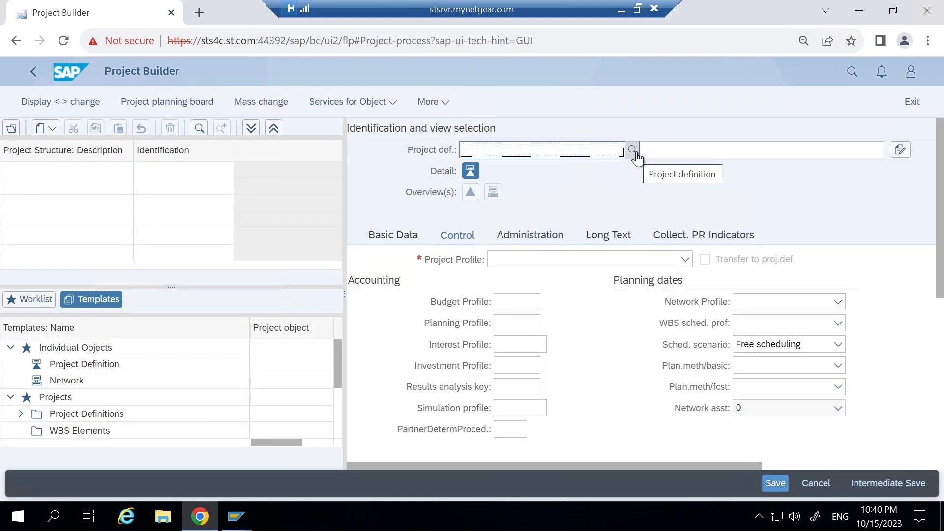
Find the next open project number in the MEP range and accept MEP-0001
click(633, 150)
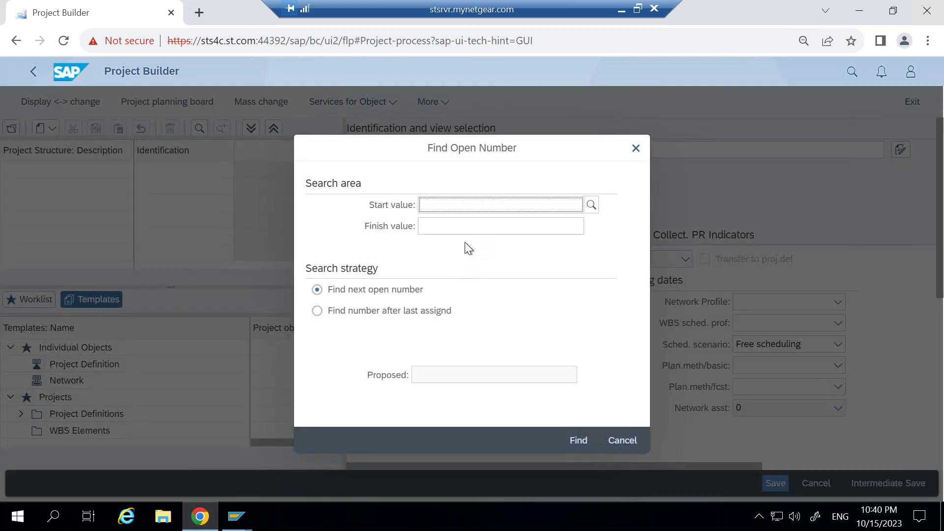
text(MEP-0000)
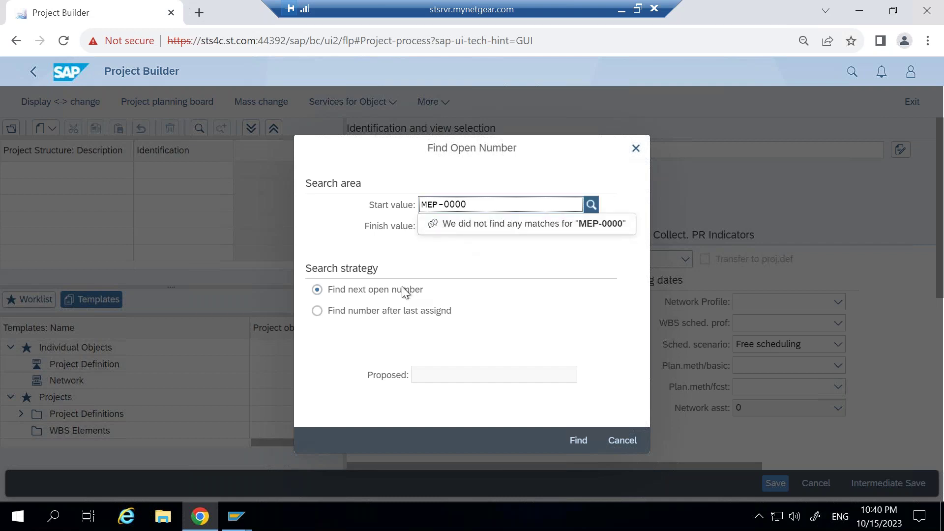
click(605, 172)
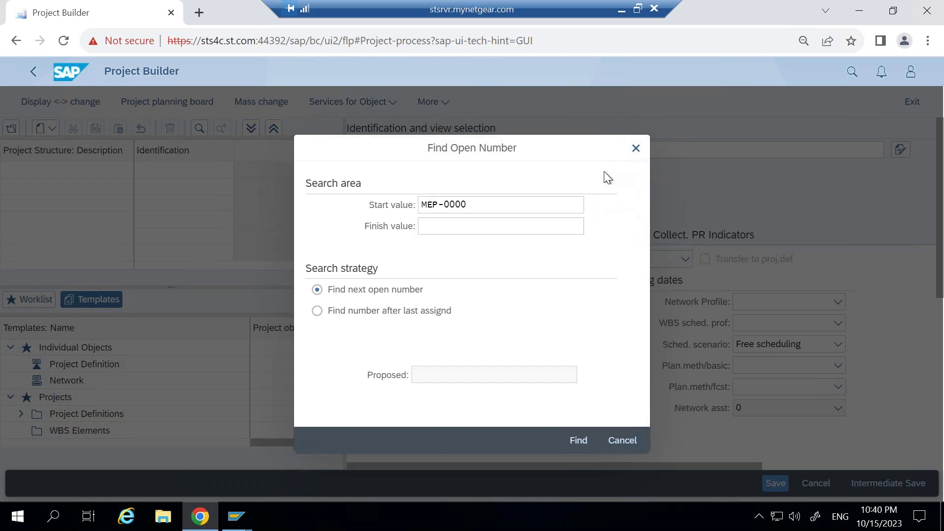
click(524, 209)
click(575, 441)
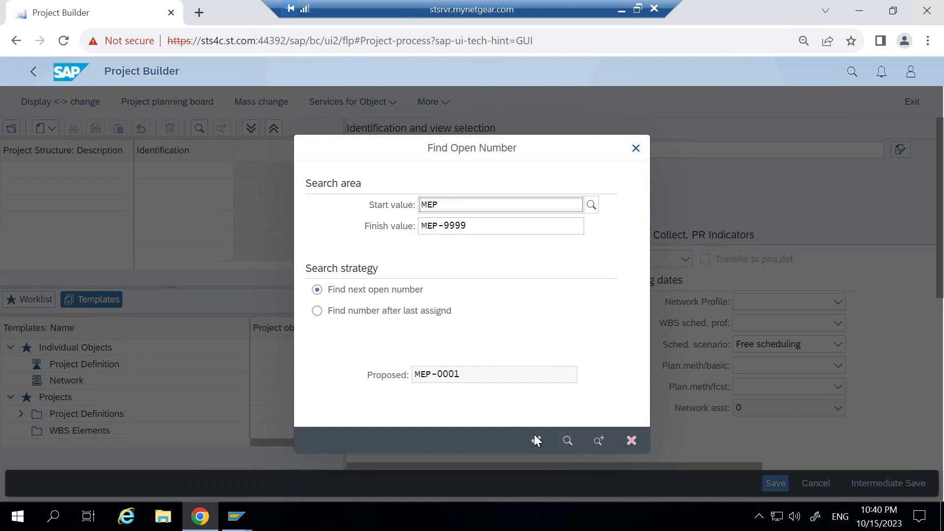
click(536, 442)
click(669, 150)
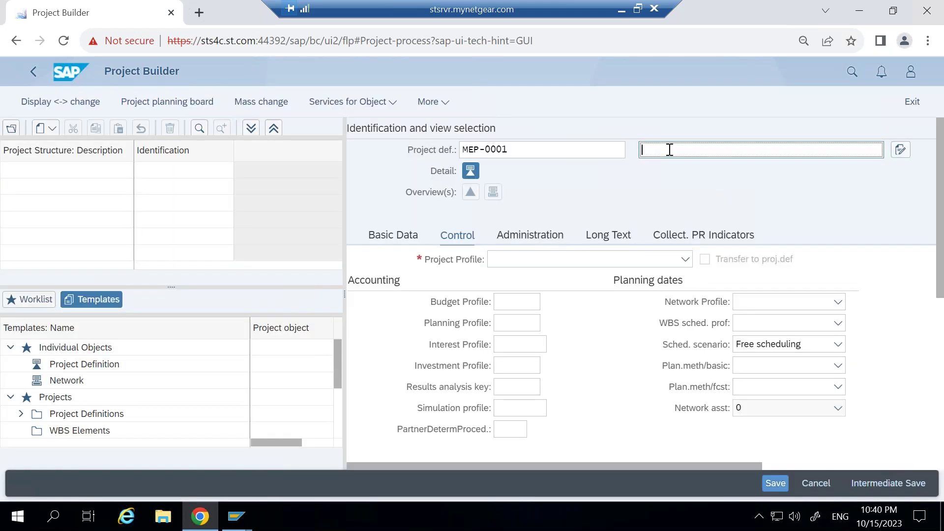
Describe the project as 'Plant 1 ( SAP PS-PM Integration )' with the Standard project profile and confirm
text(Plant 1 ( SAP PS-PM Integration)
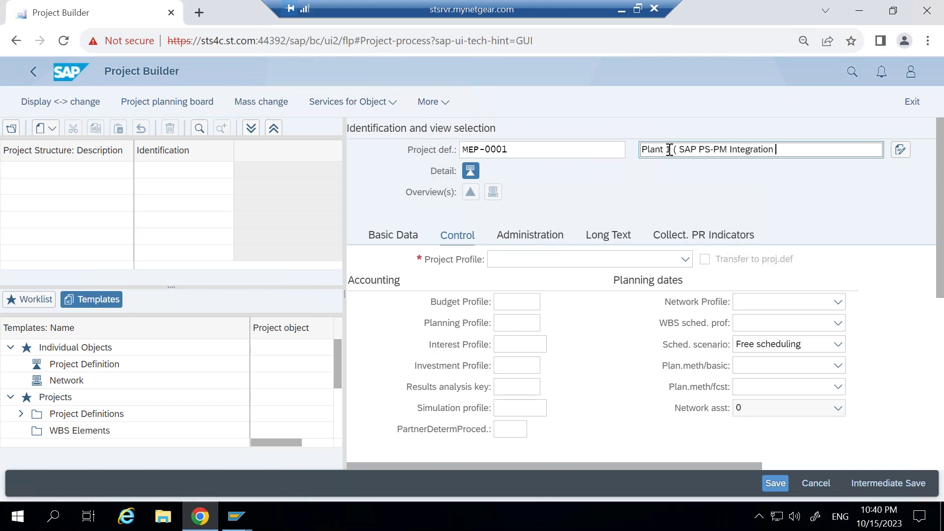
click(633, 258)
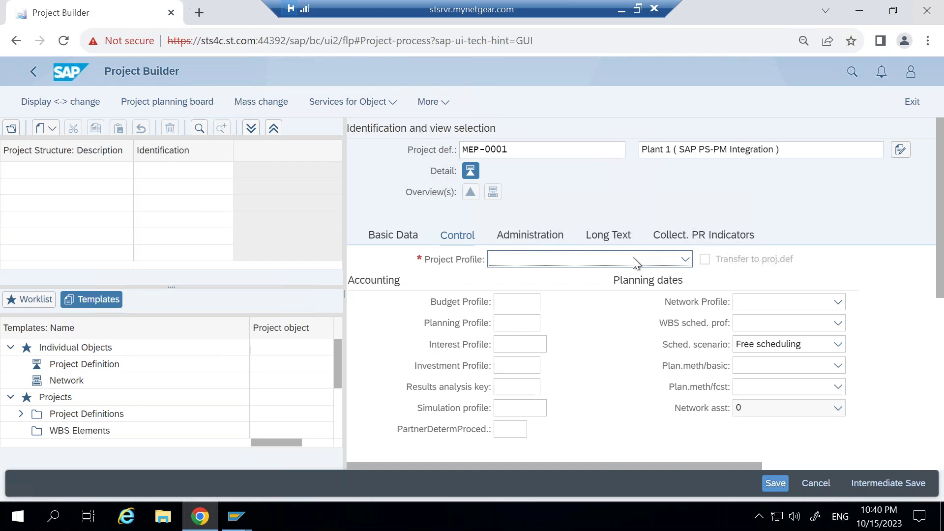
click(589, 277)
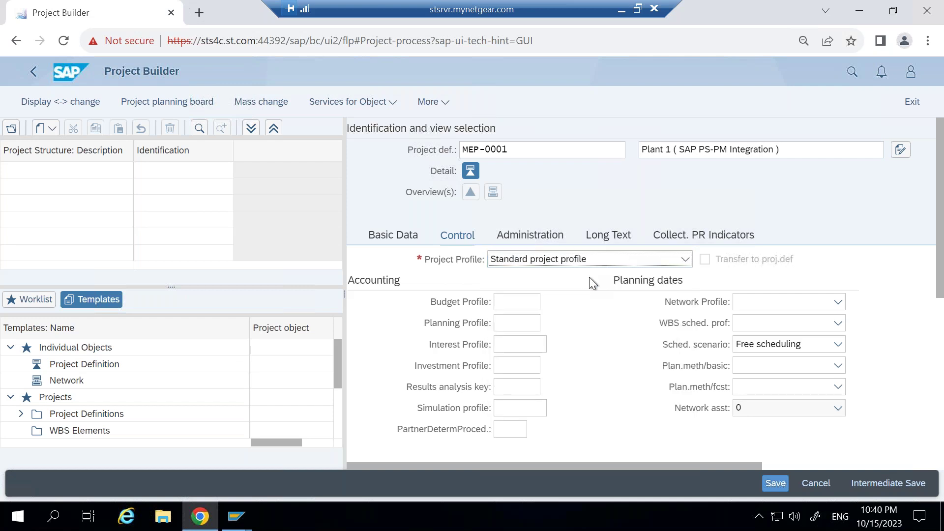
key(Return)
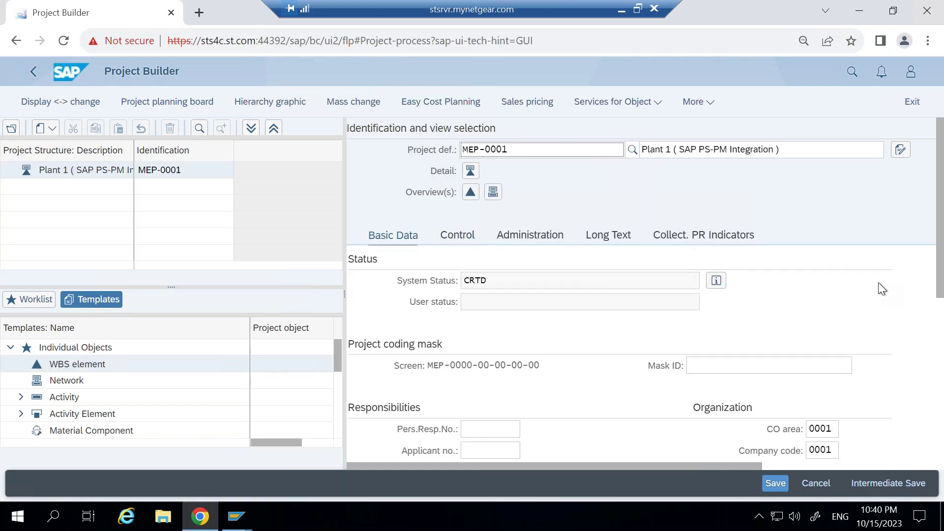
Adjust the Project Builder layout and widen the description column to show the full project name
drag(941, 241, 941, 265)
scroll(929, 280, down, 2)
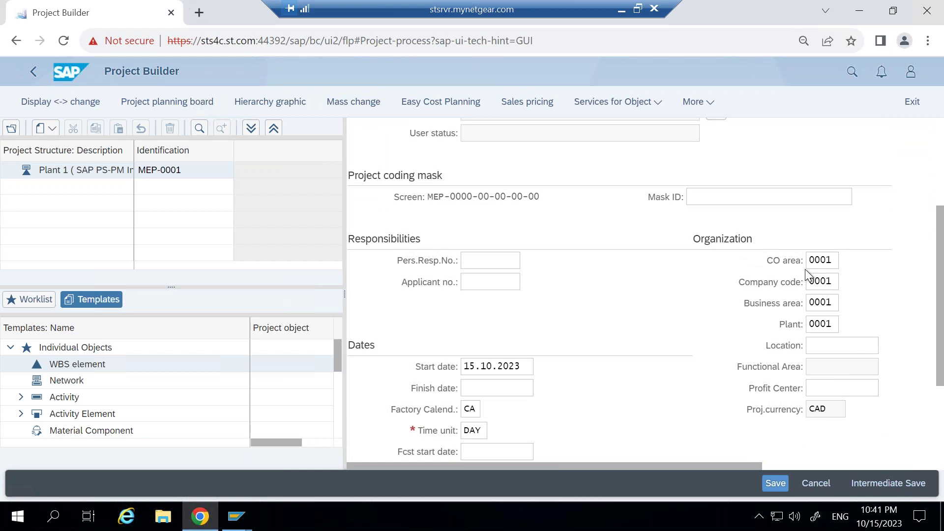
click(786, 323)
drag(939, 307, 919, 205)
drag(494, 281, 466, 284)
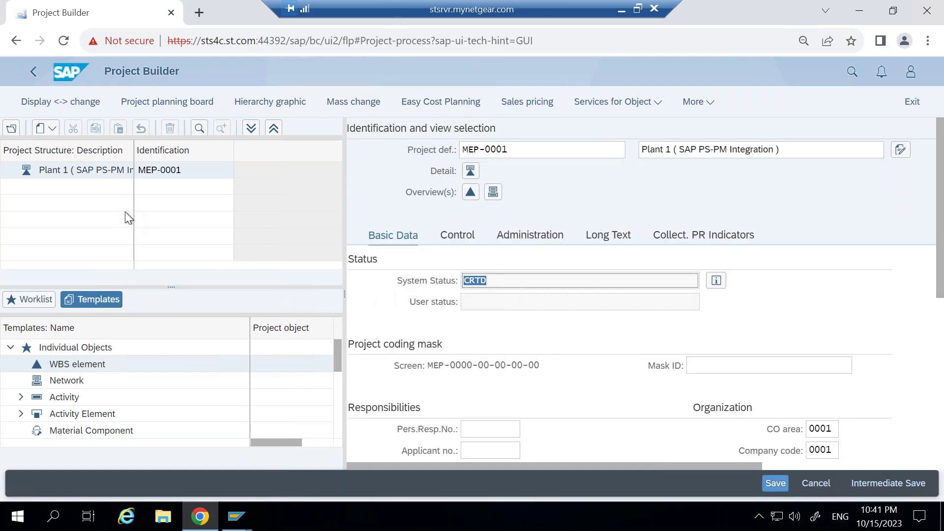
drag(132, 148, 214, 147)
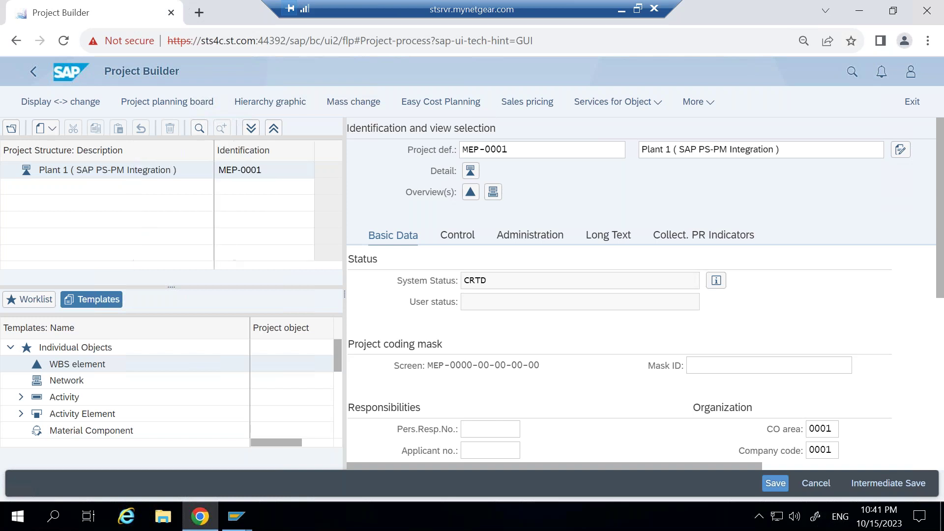
Create WBS element Plant 1 (MEP-0001) directly under the project
right_click(140, 176)
mouse_move(166, 185)
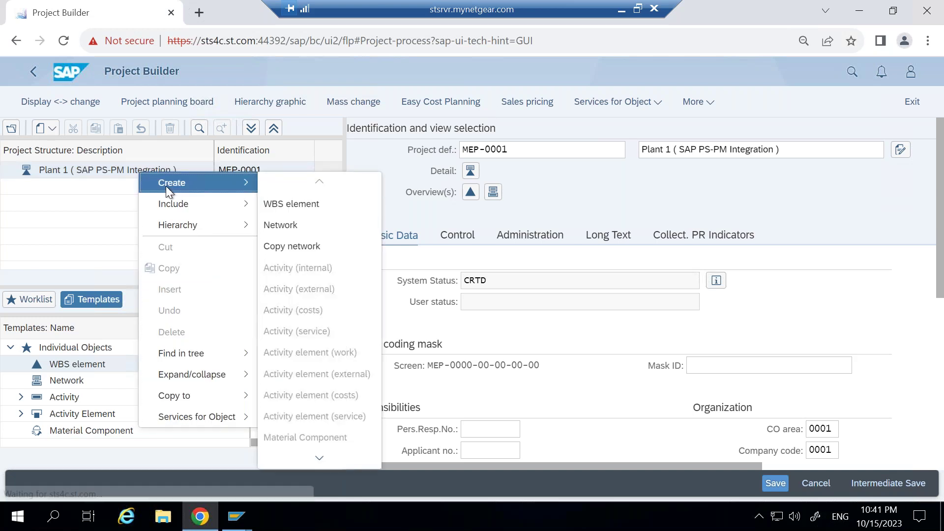
click(283, 205)
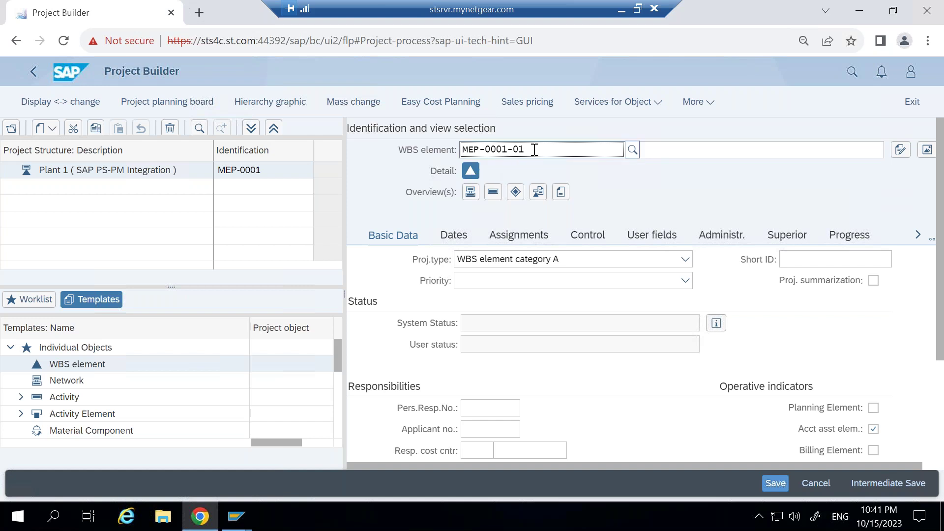
key(BackSpace)
key(BackSpace)
click(718, 151)
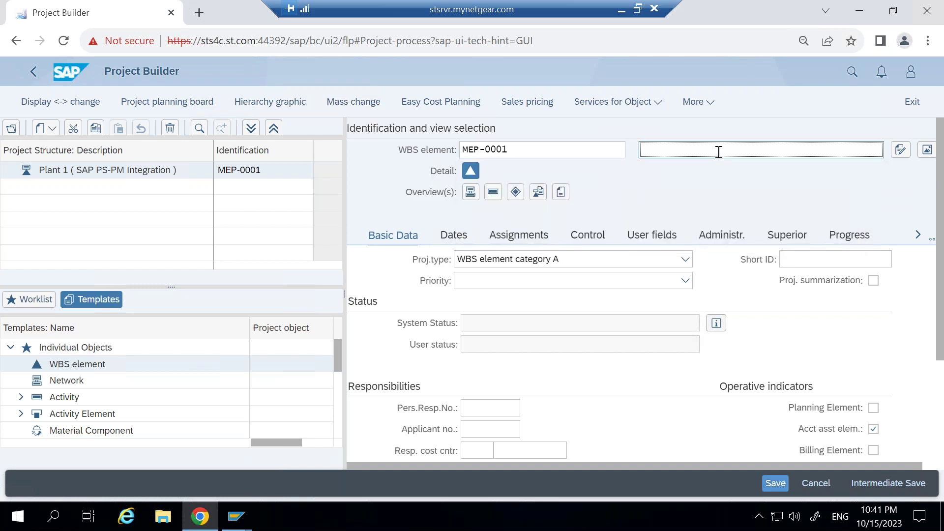
text(Plant 1)
key(Return)
Add child WBS element System 1 under Plant 1
click(76, 190)
right_click(76, 191)
mouse_move(111, 196)
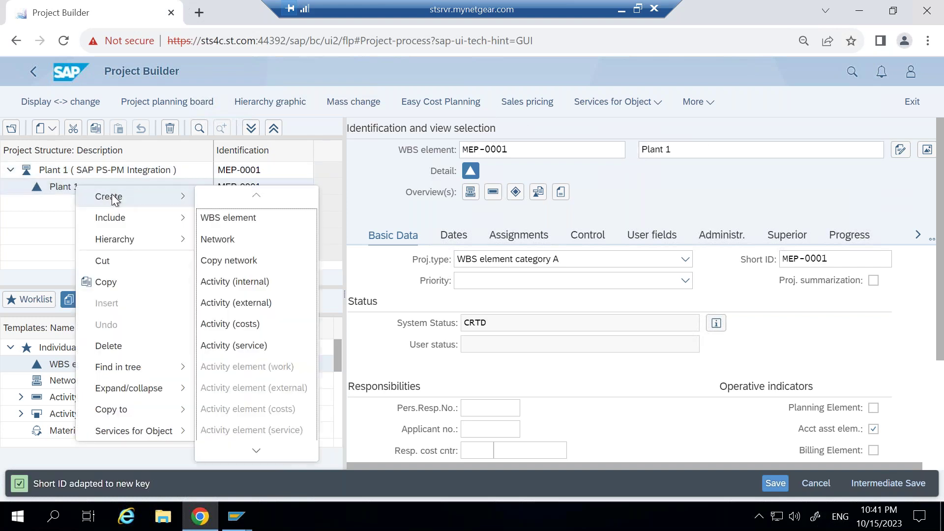
click(224, 219)
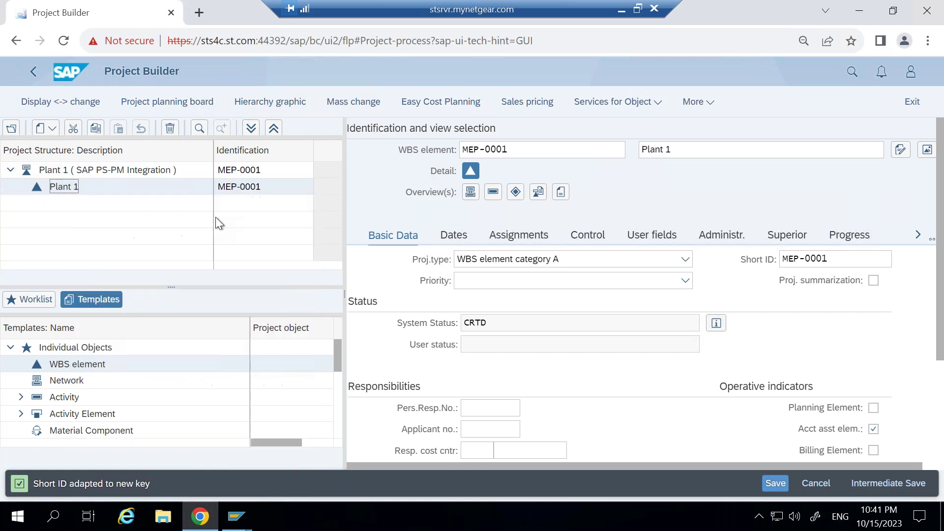
click(656, 152)
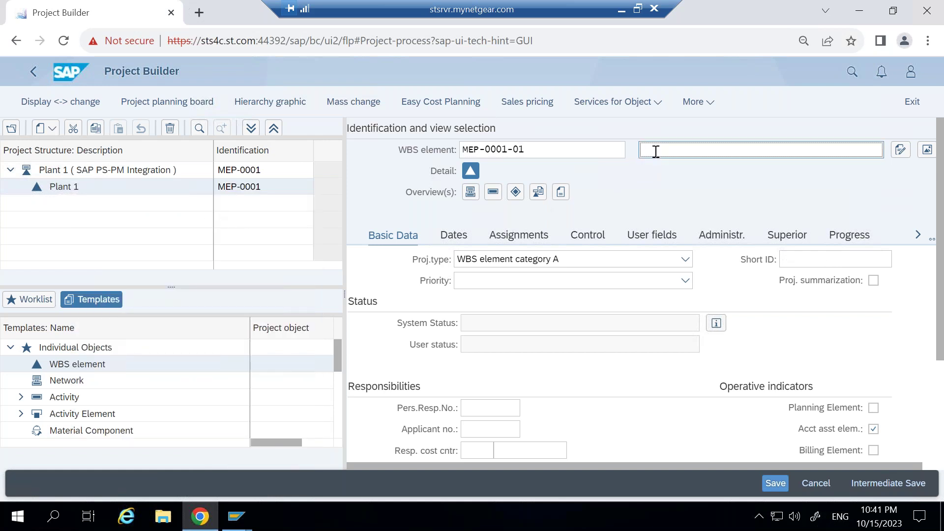
text(System 1)
click(100, 176)
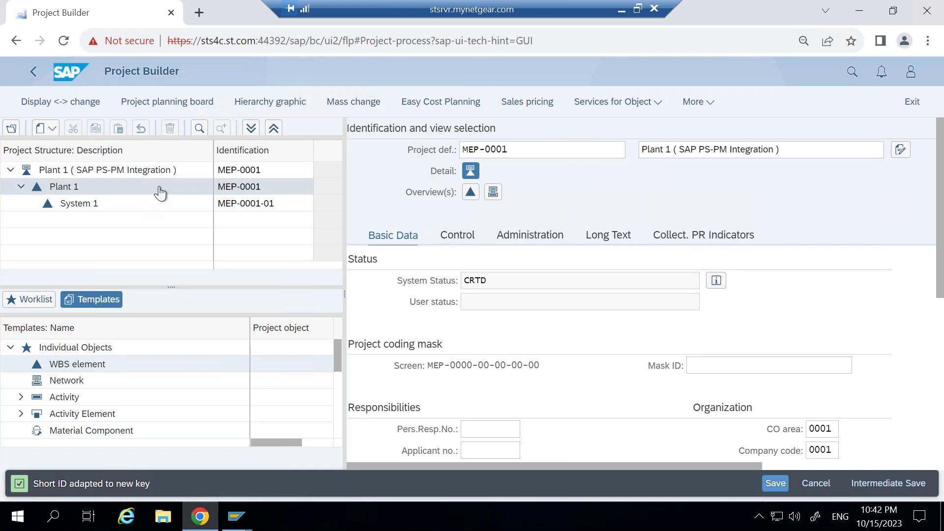
Add a second child WBS element, System 2, under Plant 1
right_click(64, 191)
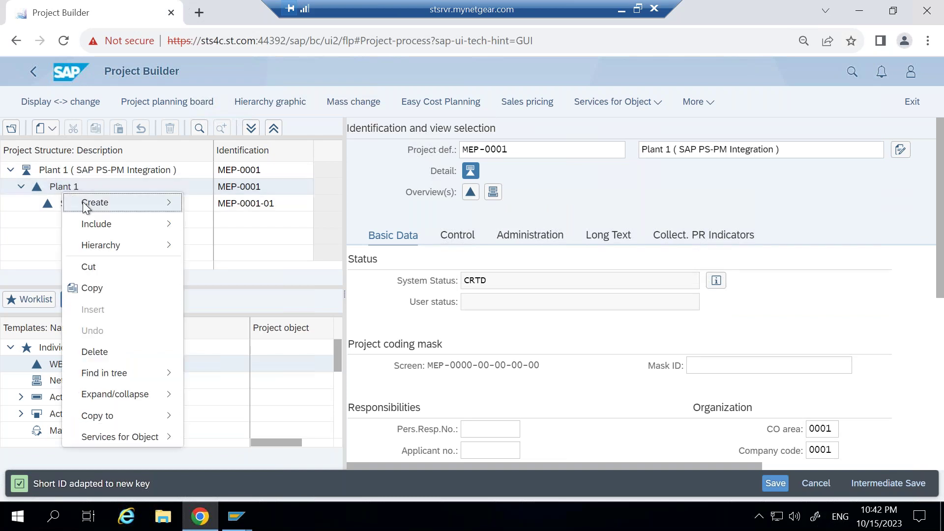
mouse_move(85, 206)
click(219, 221)
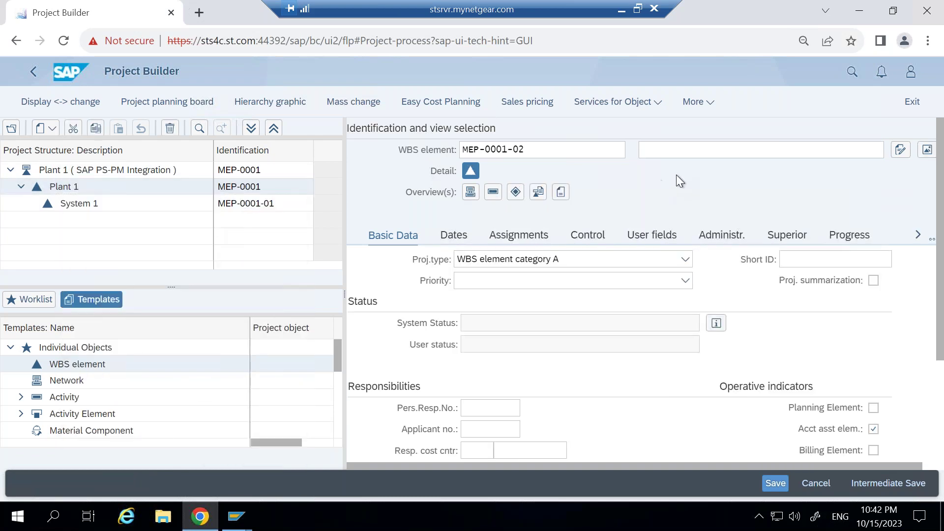
click(675, 149)
text(Sy)
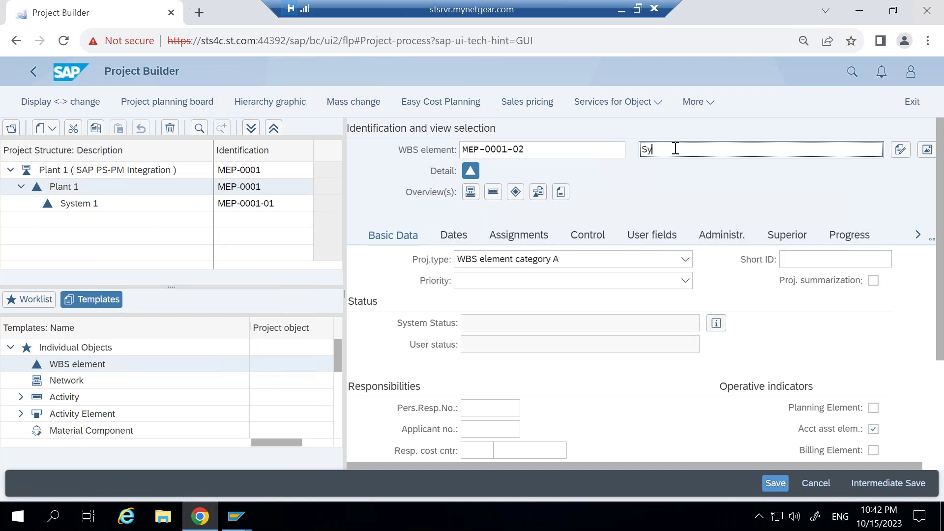
text(stem 2)
key(Return)
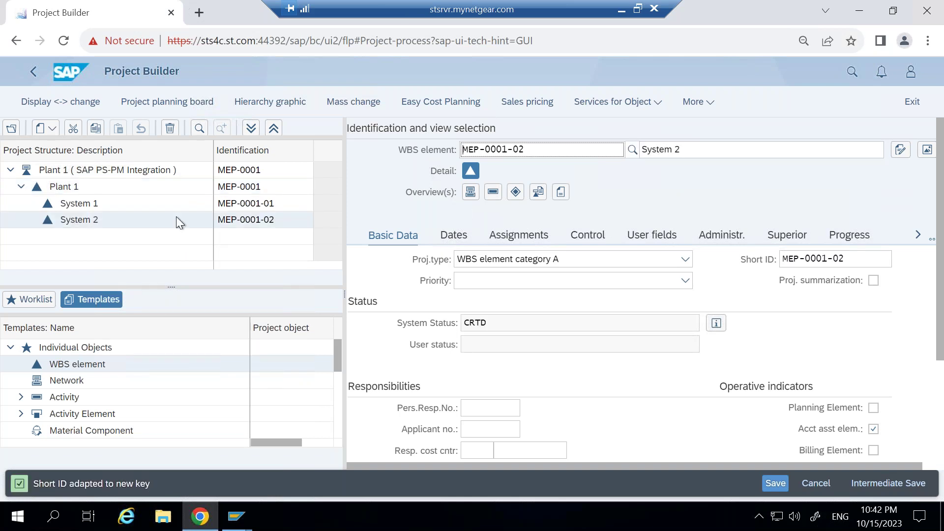
Add a third child WBS element, System 3, under Plant 1
click(68, 187)
right_click(68, 187)
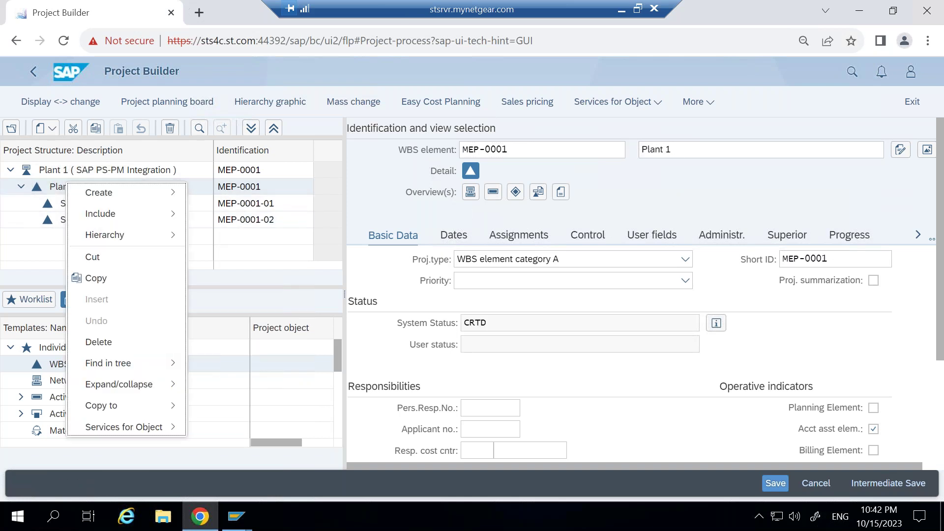
mouse_move(172, 194)
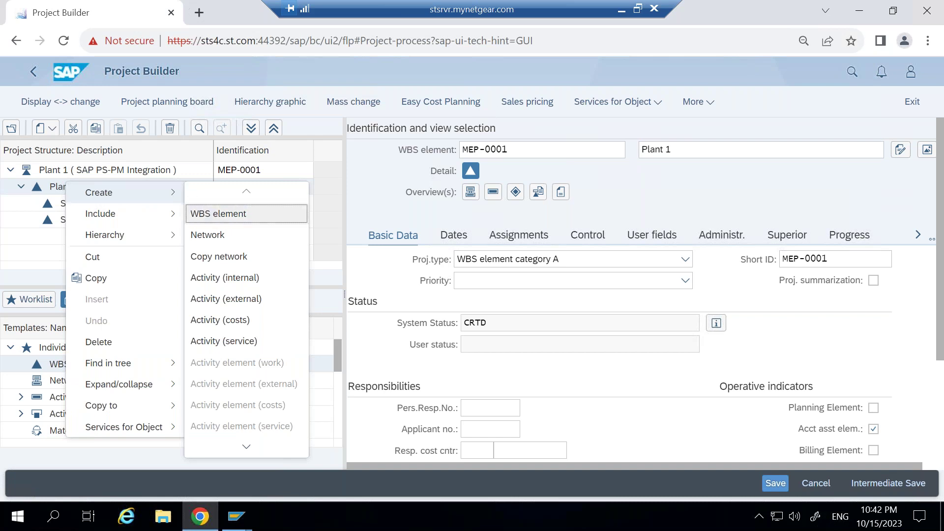
click(197, 215)
click(674, 151)
text(System 3)
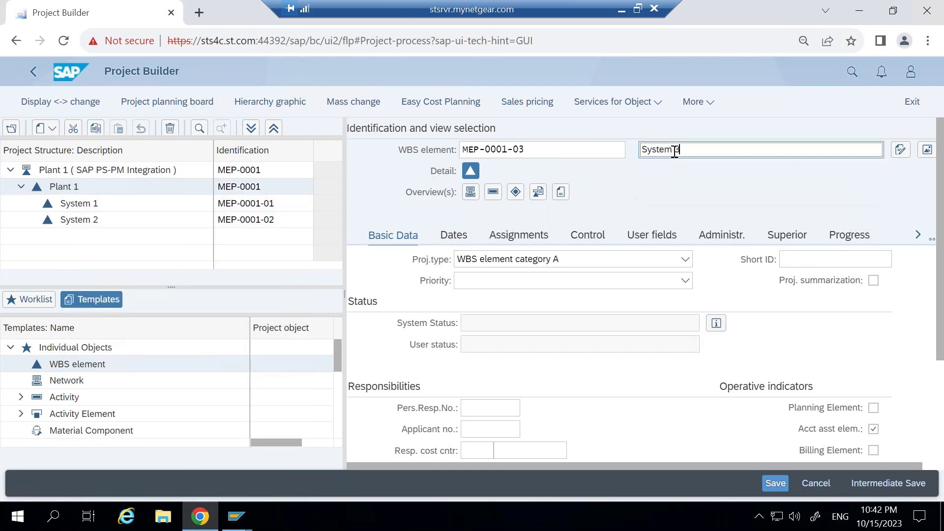
key(Return)
click(85, 206)
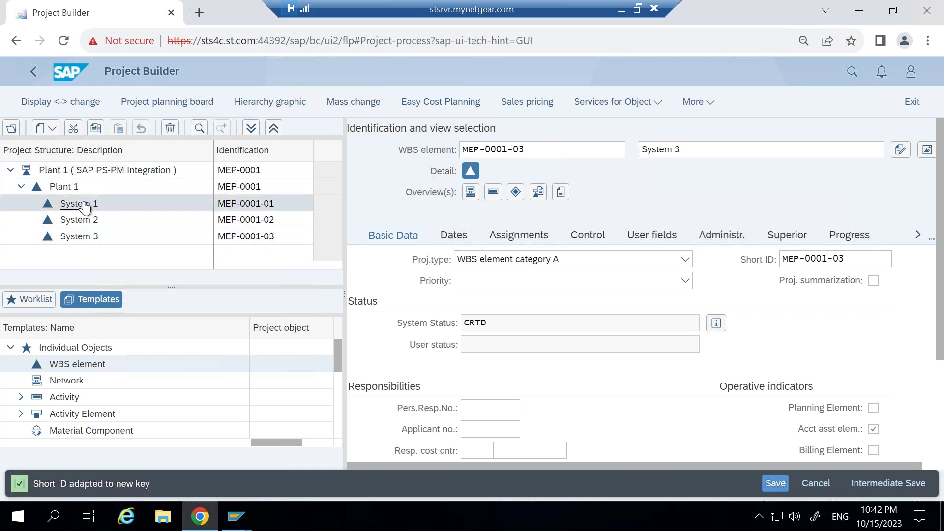
Add child WBS element Location 1 (MEP-0001-01-01) under System 1
right_click(85, 203)
mouse_move(110, 213)
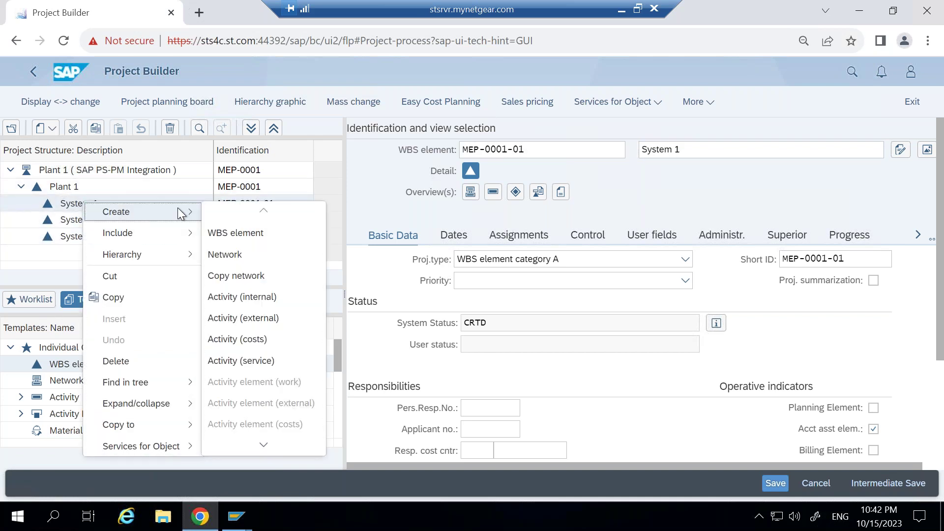
click(243, 234)
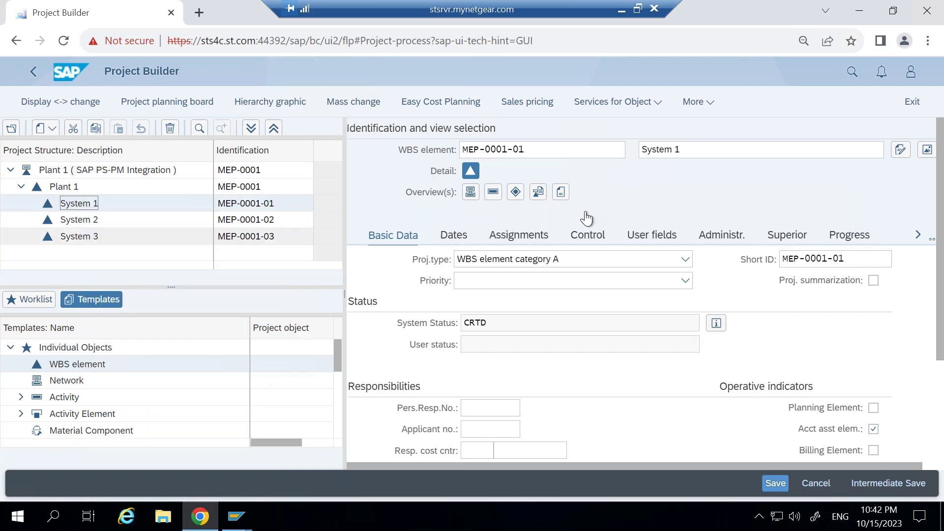
click(664, 152)
text(Location 1)
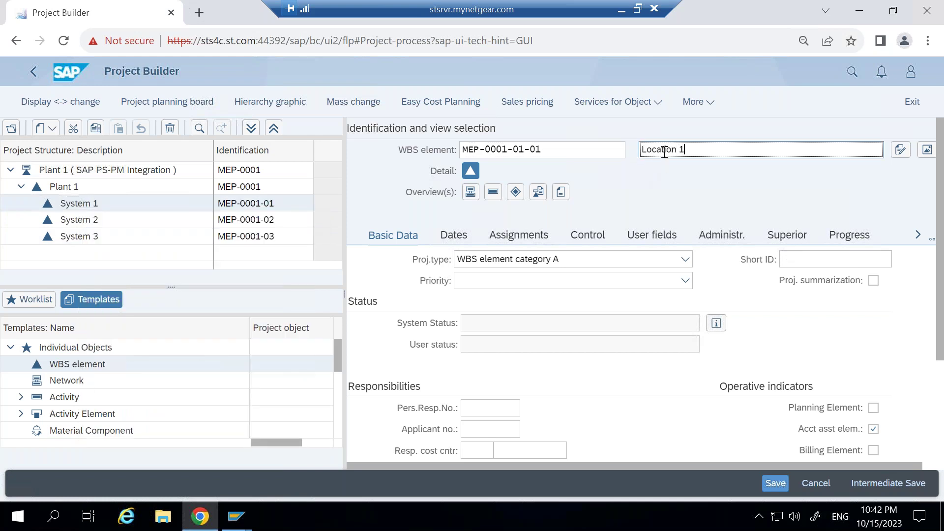
key(Return)
Add Location 2 (MEP-0001-01-02) under System 1 and make an intermediate save of MEP-0001
click(74, 204)
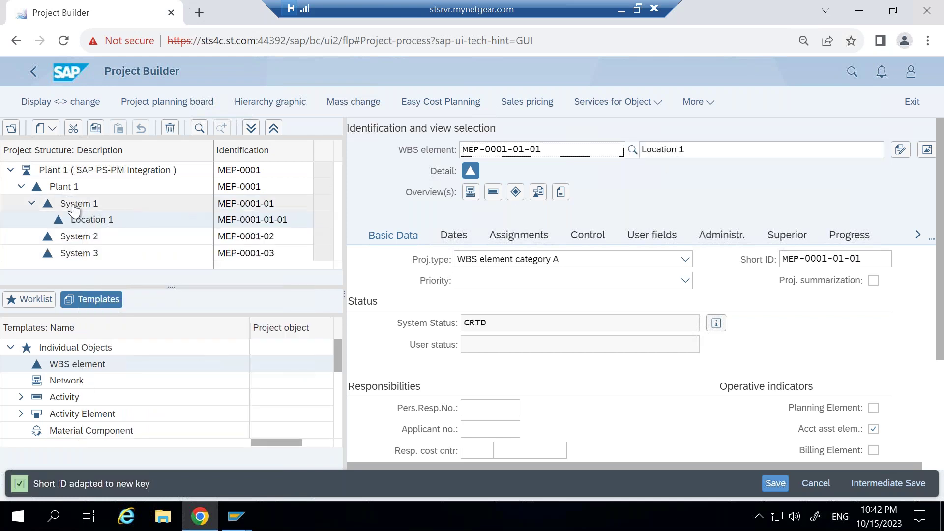
right_click(74, 203)
mouse_move(177, 215)
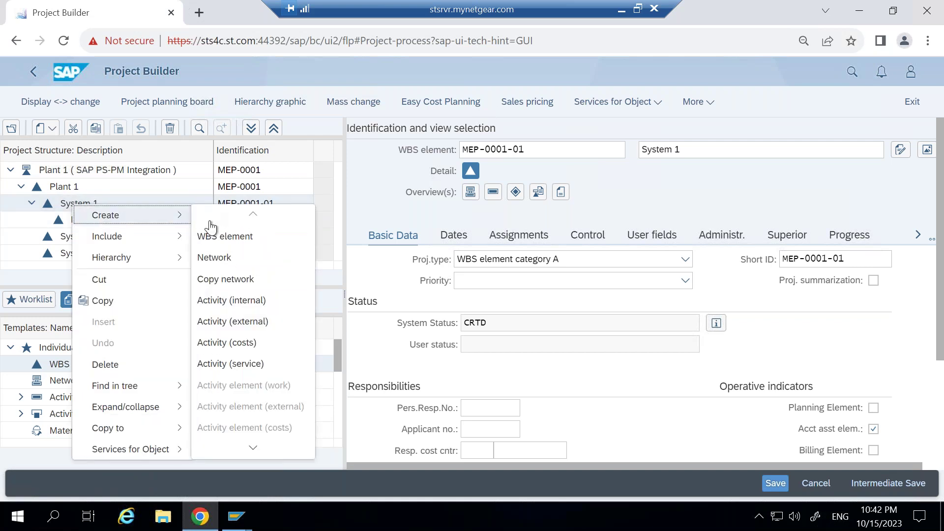
click(212, 235)
click(693, 152)
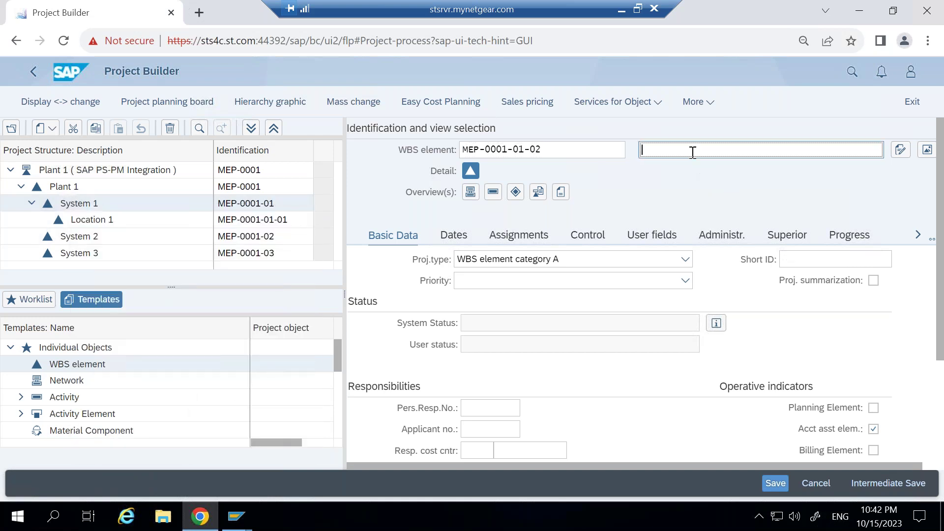
text(Location 2)
key(Return)
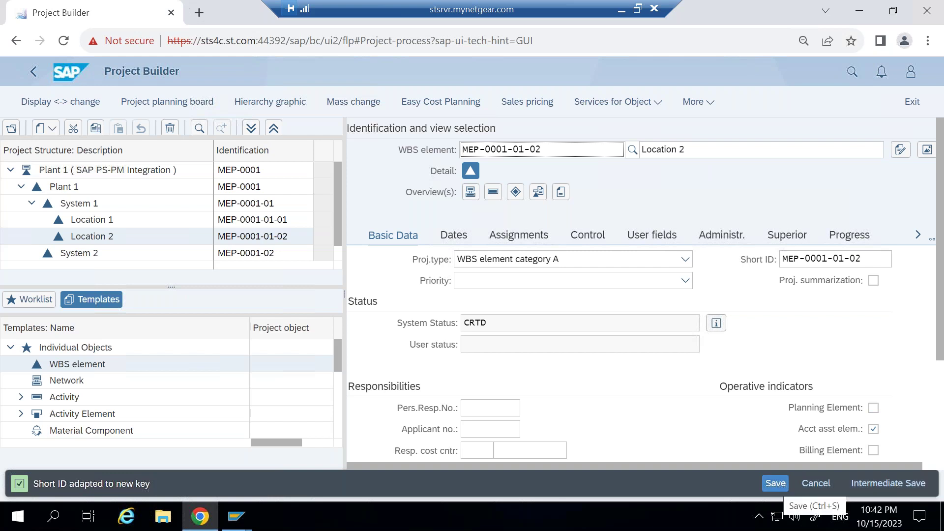
click(774, 481)
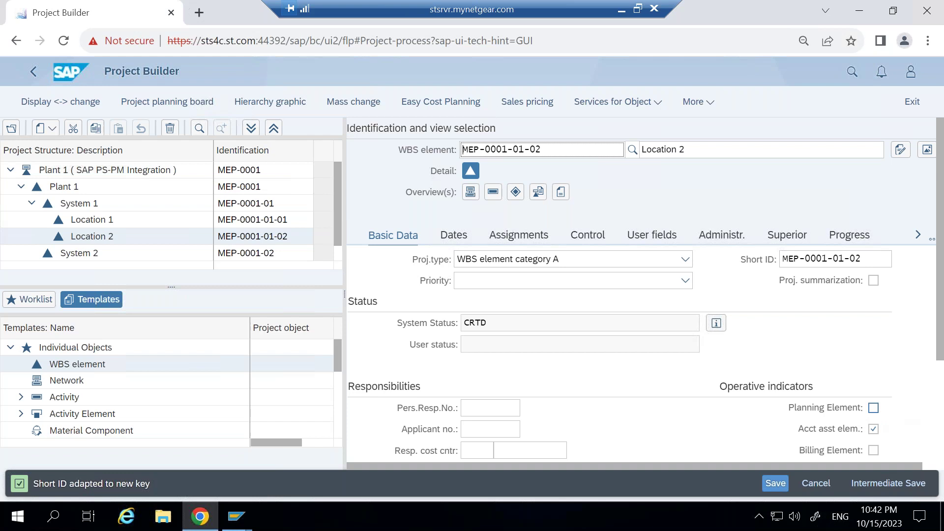
click(900, 487)
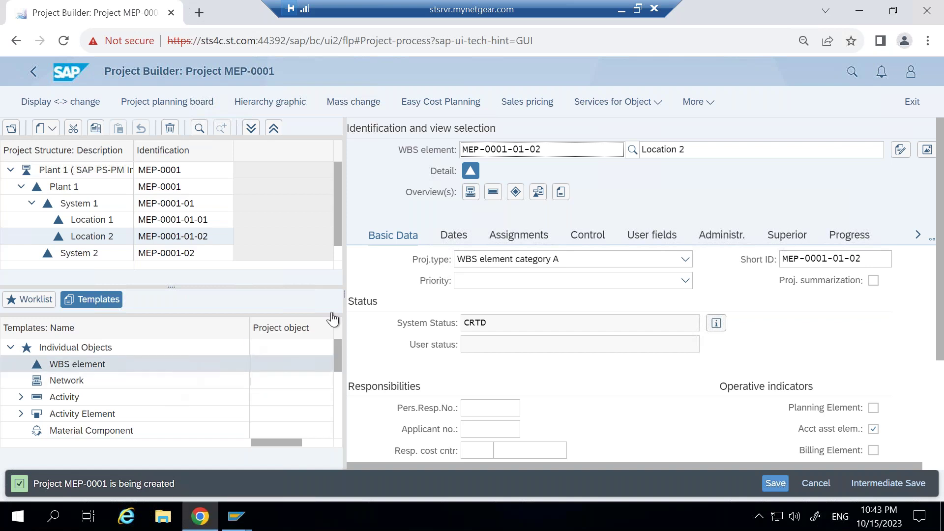
Return to the launchpad, reopen MEP-0001 from Last Projects Processed, and switch it to display mode
click(36, 73)
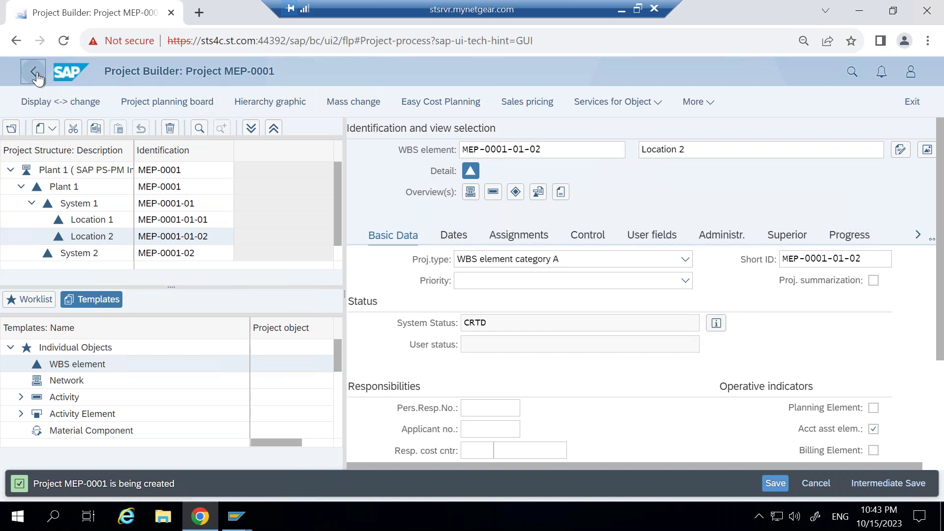
click(35, 73)
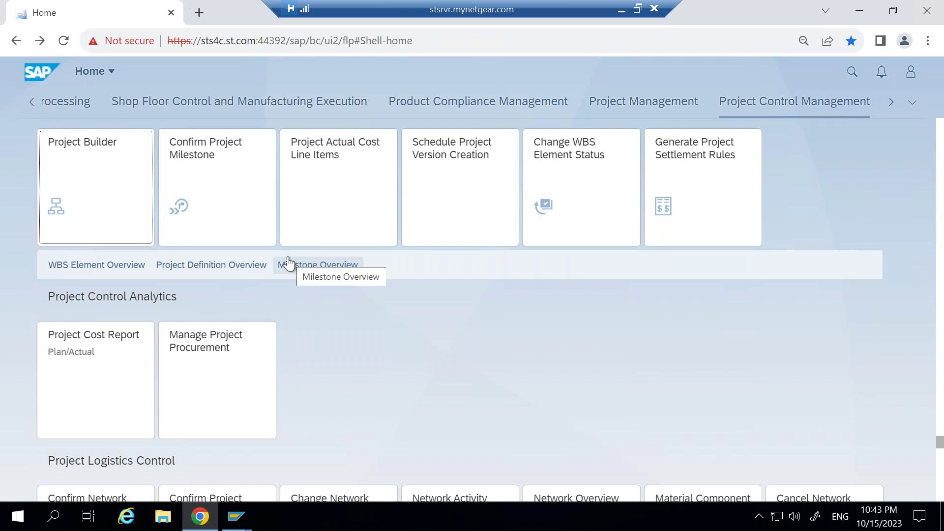
scroll(288, 263, down, 3)
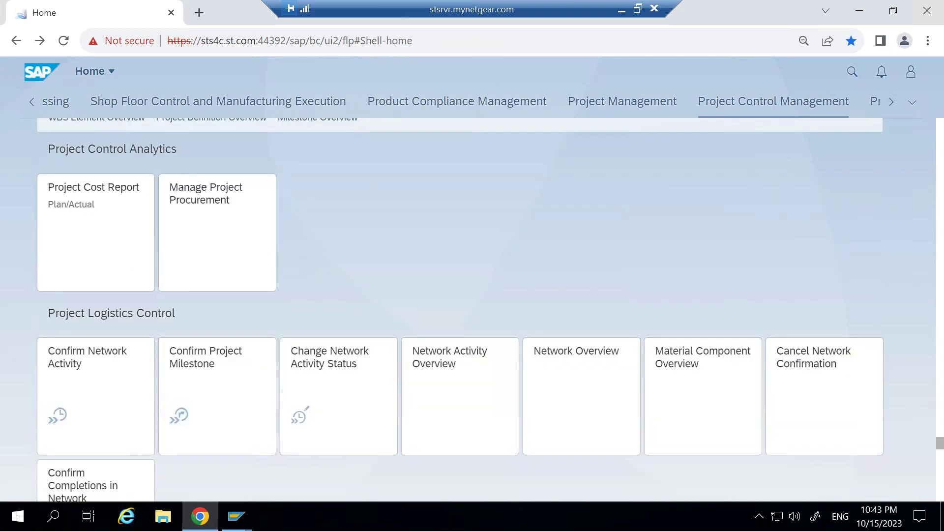
scroll(288, 263, up, 3)
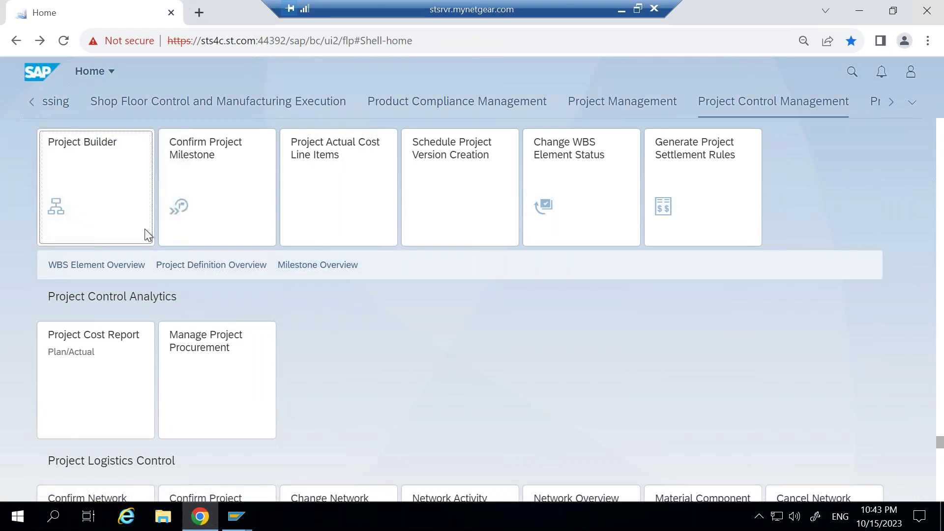
click(108, 157)
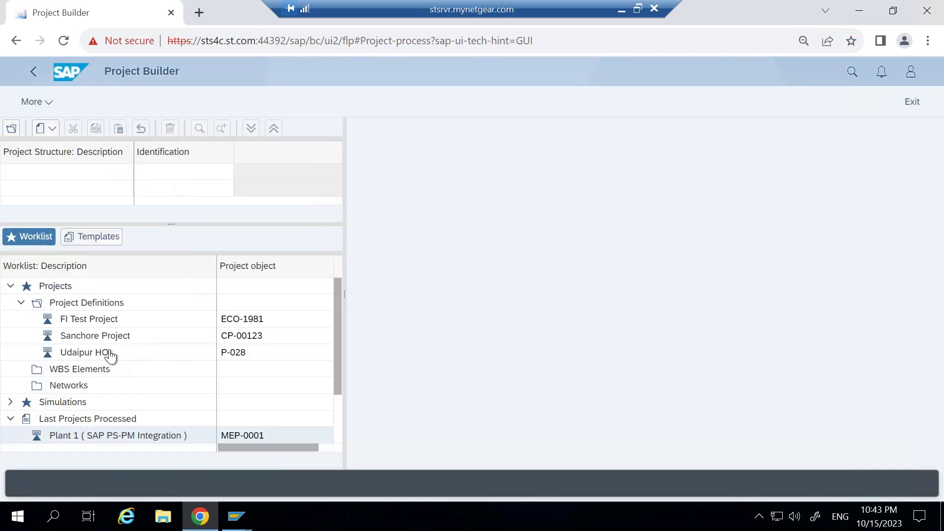
double_click(105, 436)
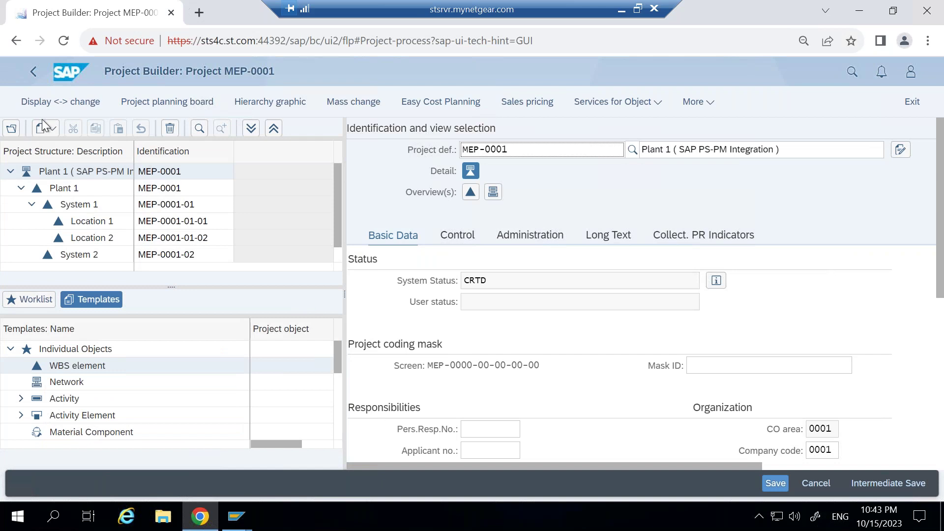
click(69, 108)
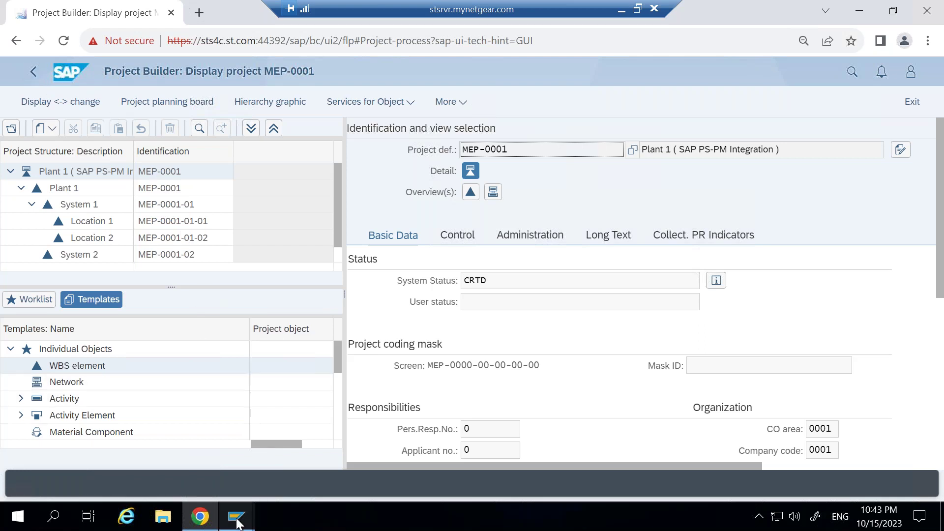
mouse_move(239, 523)
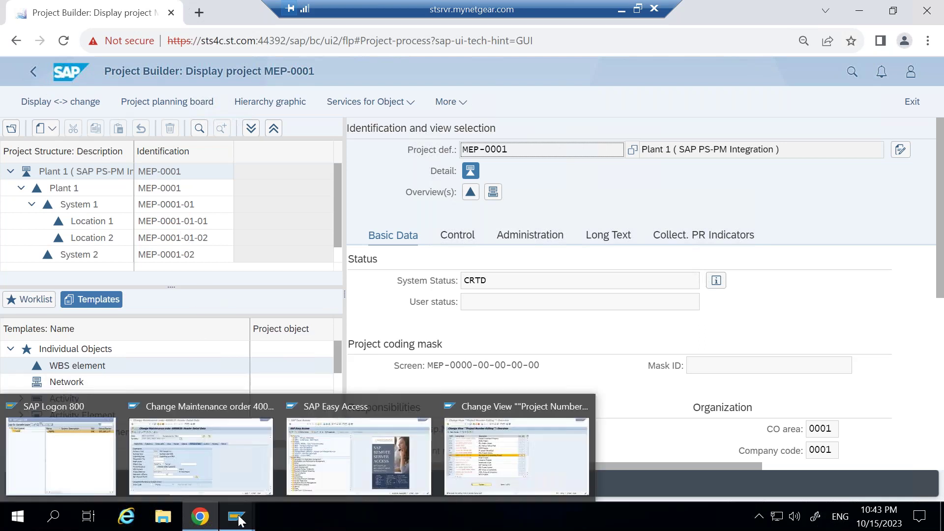
Close maintenance order 4000820 without saving and start transaction IW38 from Easy Access
click(244, 458)
click(201, 40)
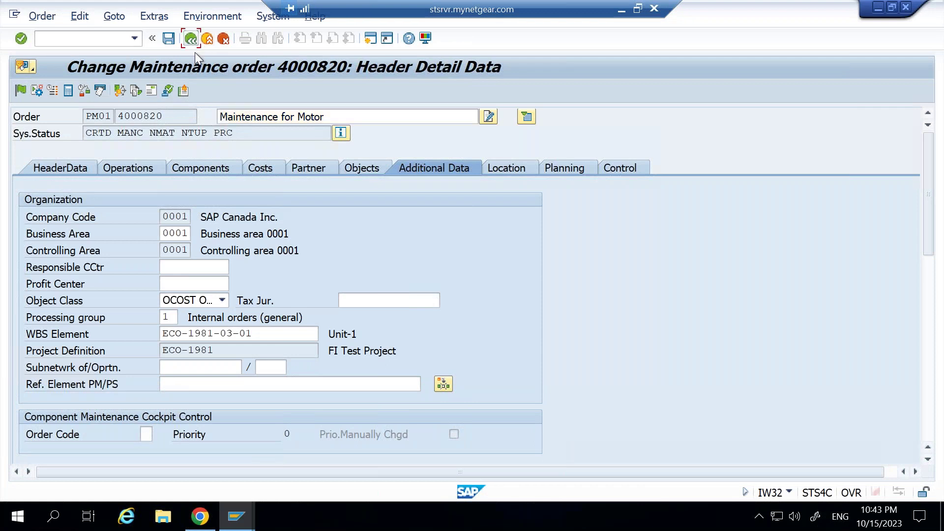
click(315, 273)
click(192, 39)
click(191, 39)
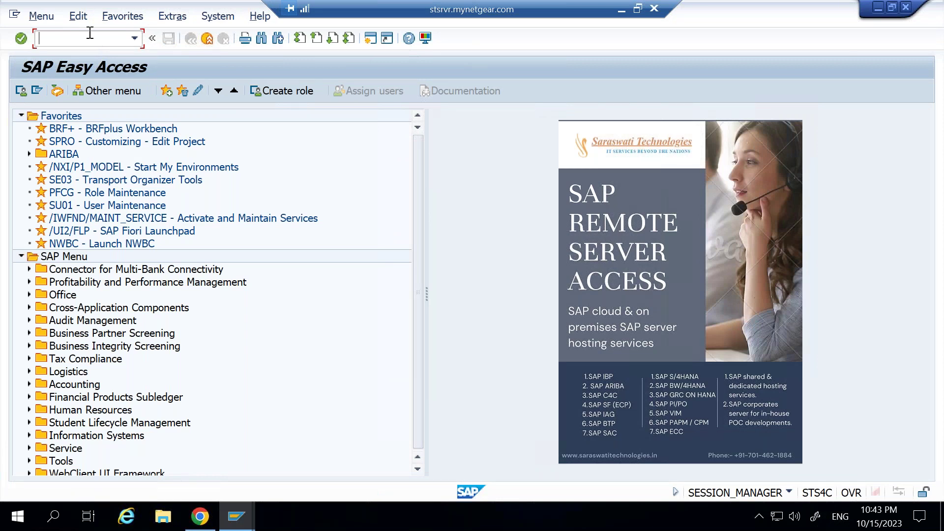
text(iw38)
key(Return)
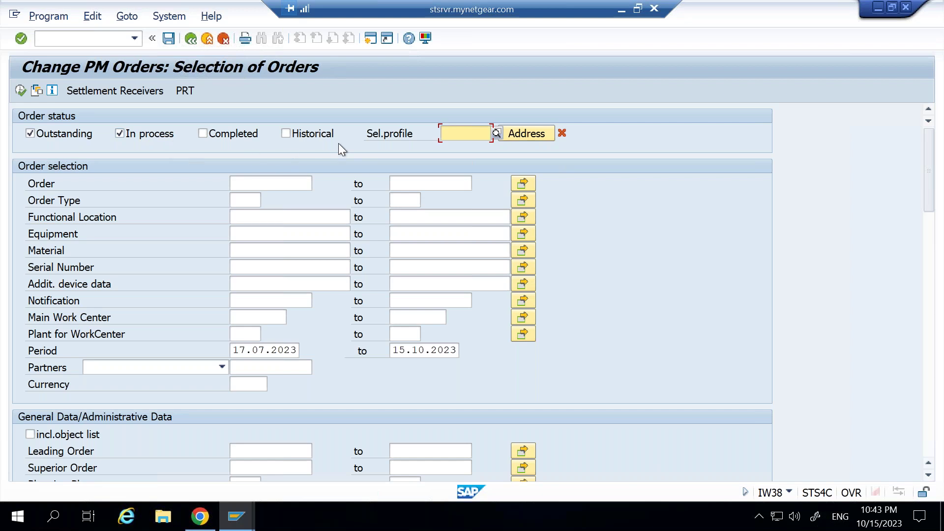
Change the Period start to 17.07.2022 and list the matching PM orders
click(242, 183)
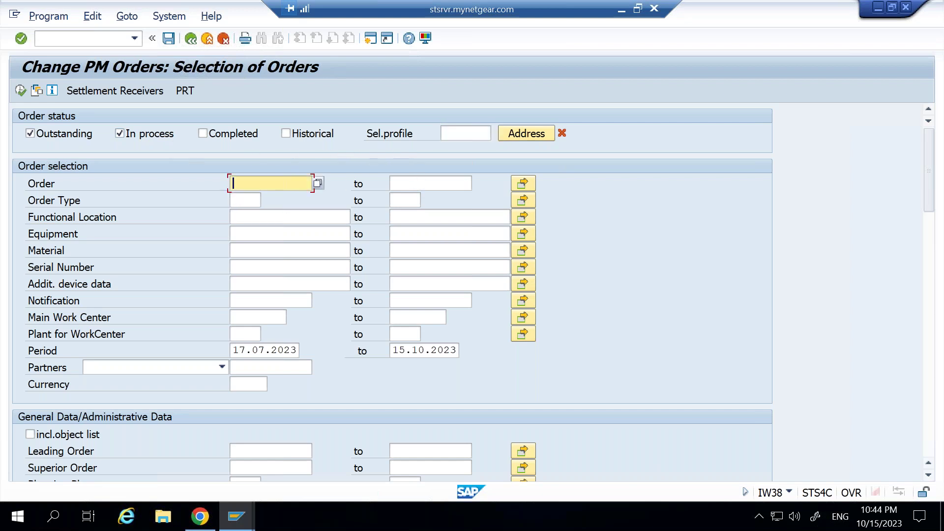
click(248, 200)
click(247, 217)
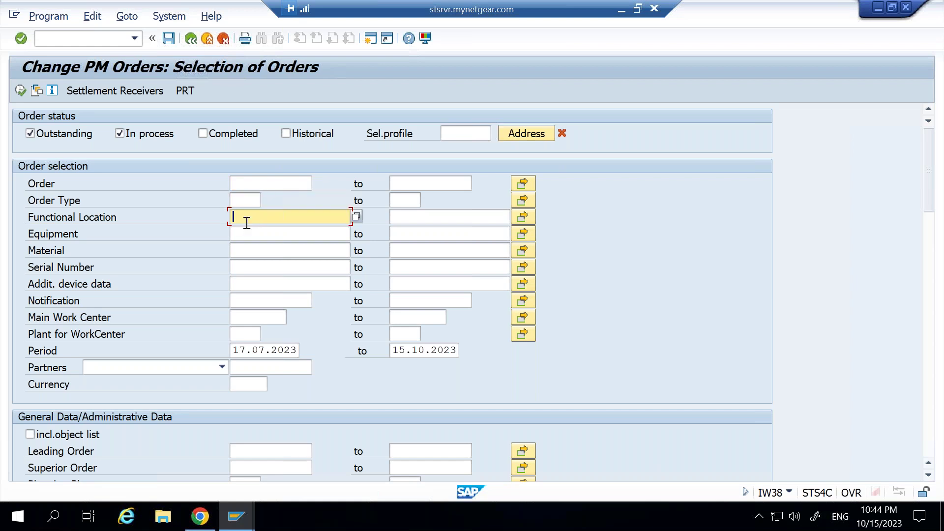
click(246, 235)
click(247, 252)
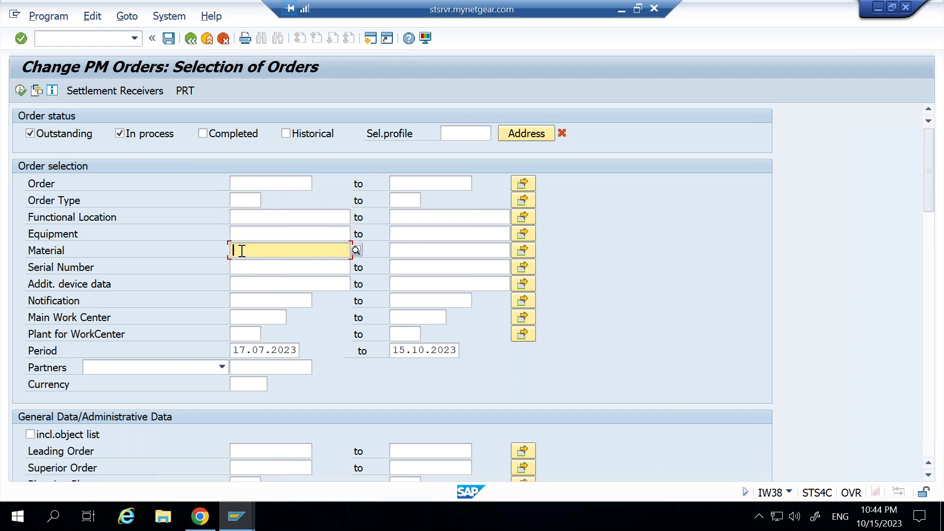
click(297, 350)
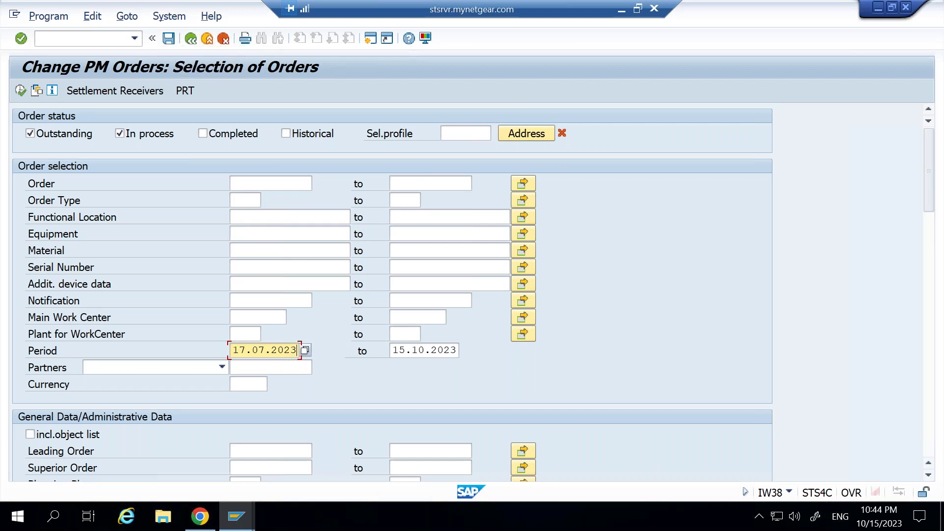
key(BackSpace)
text(2)
click(18, 91)
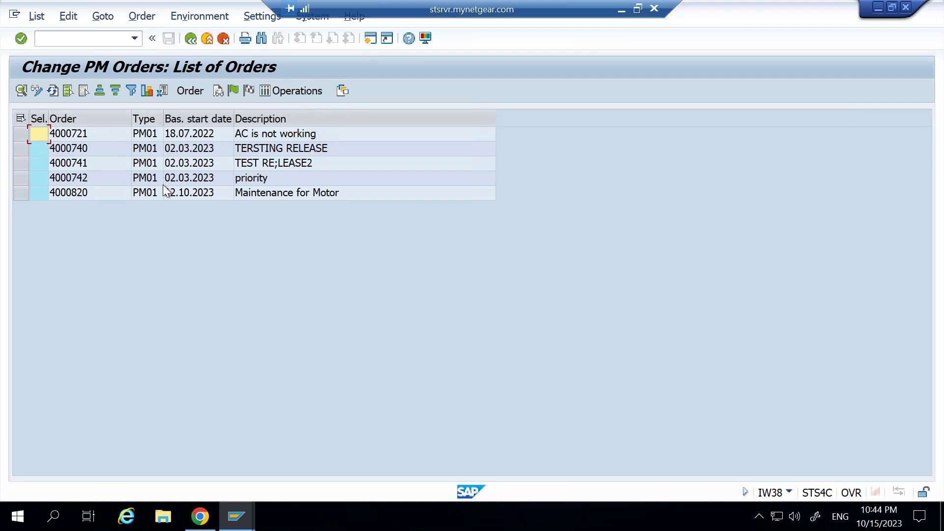
Confirm order 4000721 has no WBS element, then return to Easy Access and enter adpmps
double_click(71, 138)
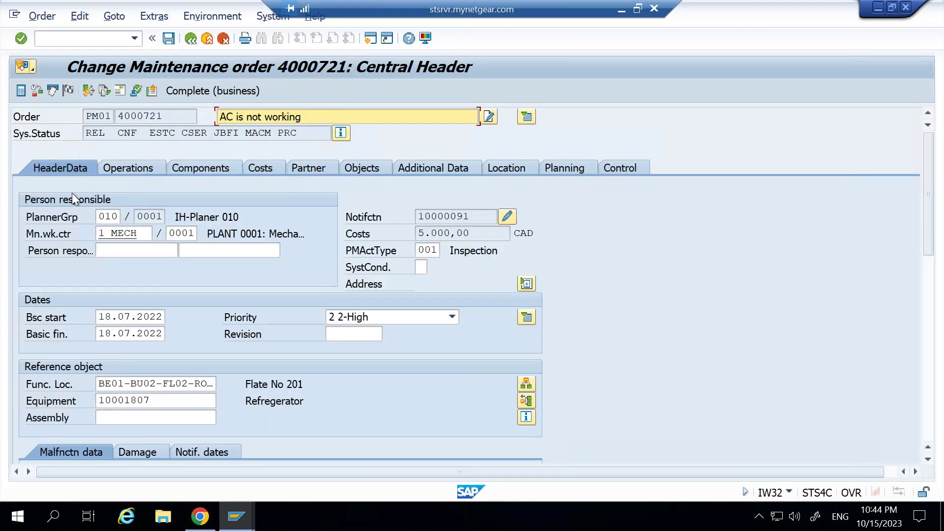
click(420, 166)
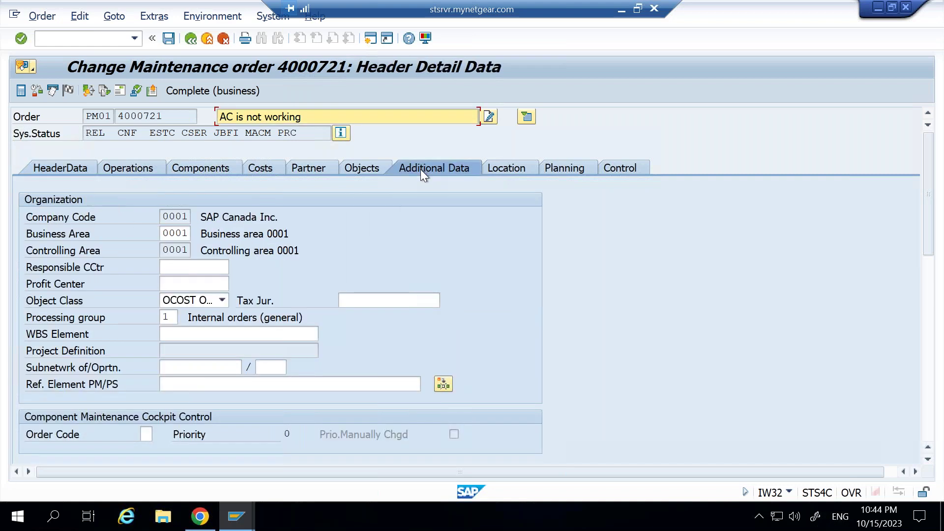
click(197, 335)
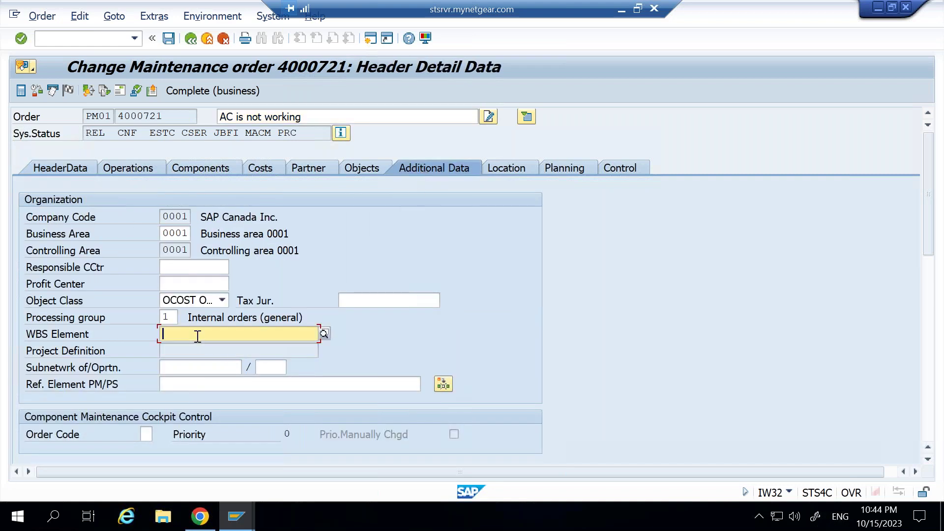
click(197, 40)
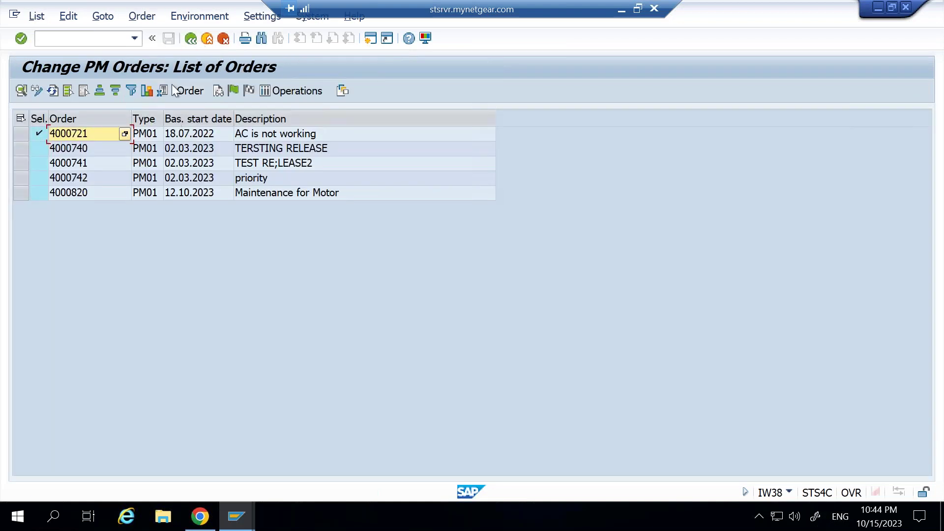
click(370, 39)
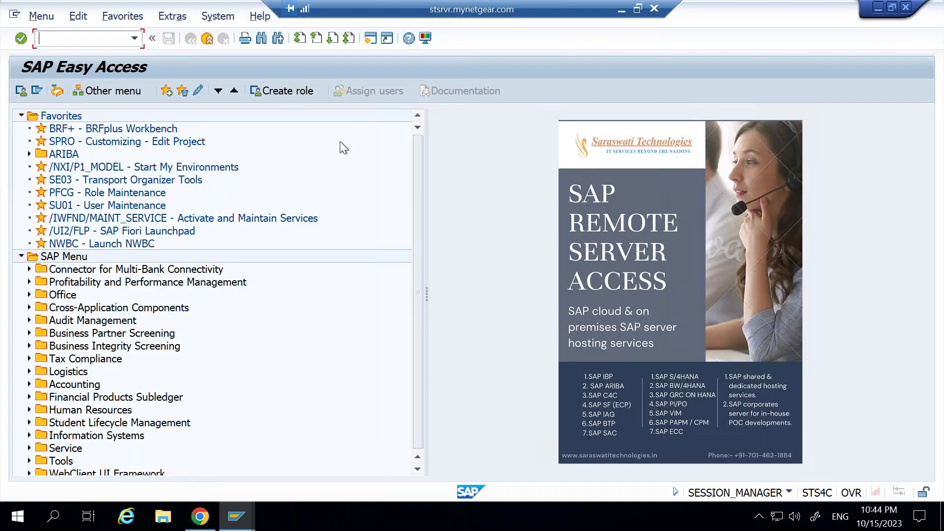
text(adpmps)
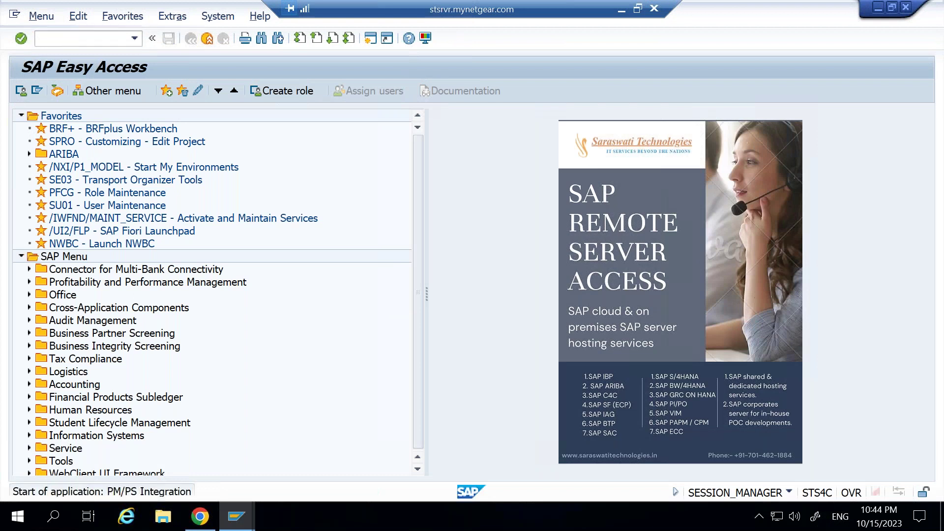
Start the PM/PS Integration application with order type PM01 and run the order selection
key(Return)
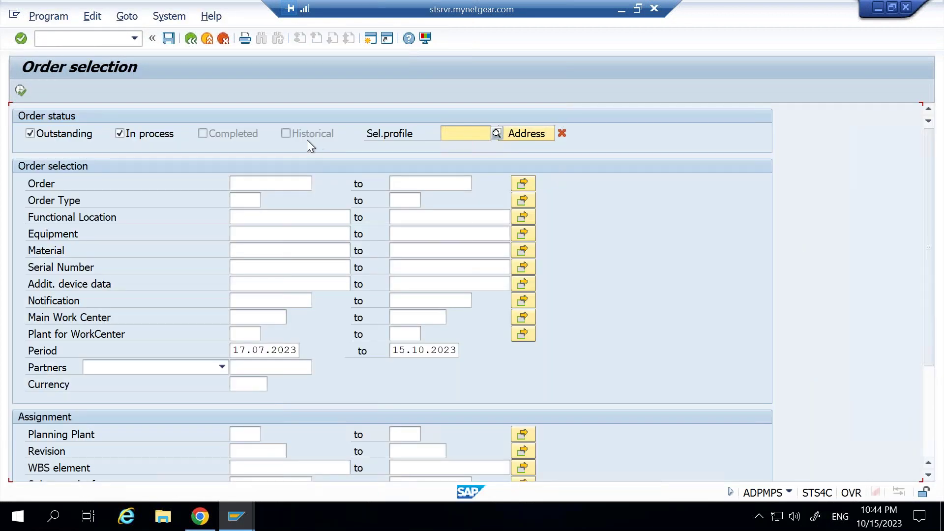
click(237, 199)
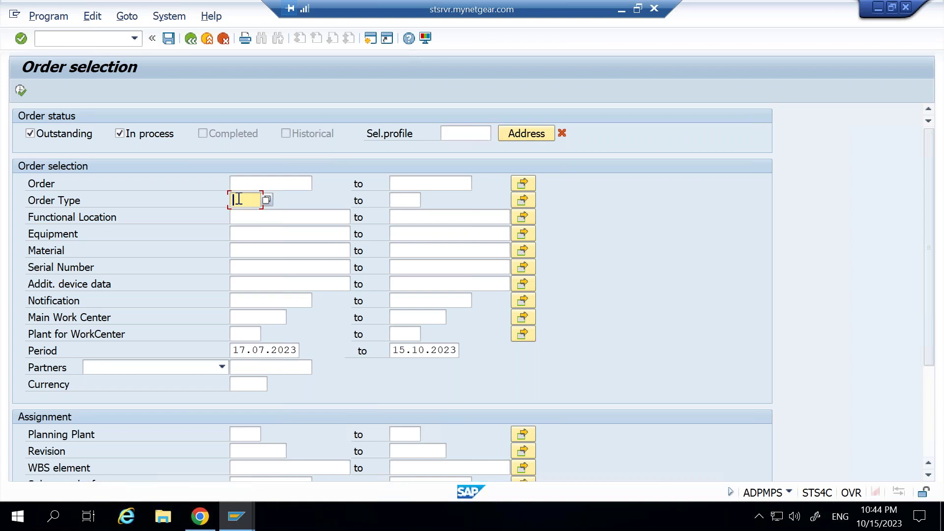
text(PM01)
click(22, 90)
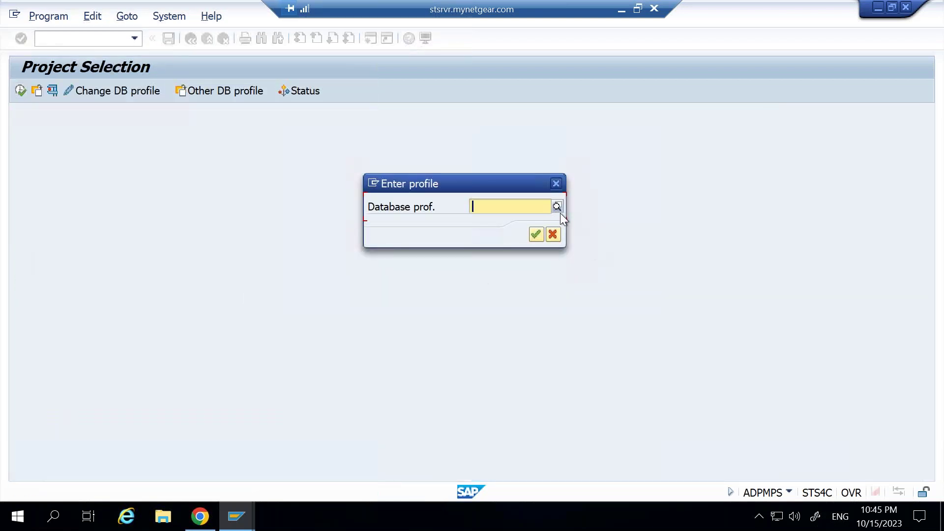
click(554, 207)
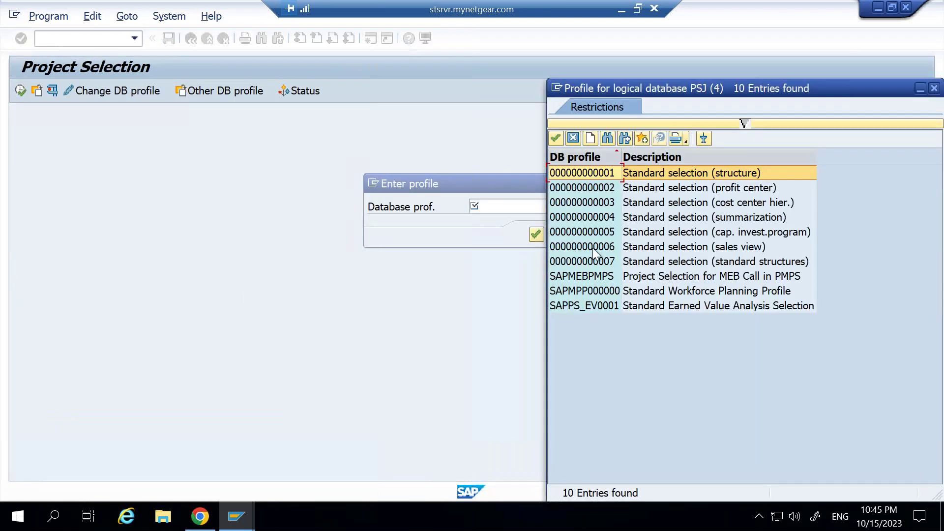
double_click(600, 173)
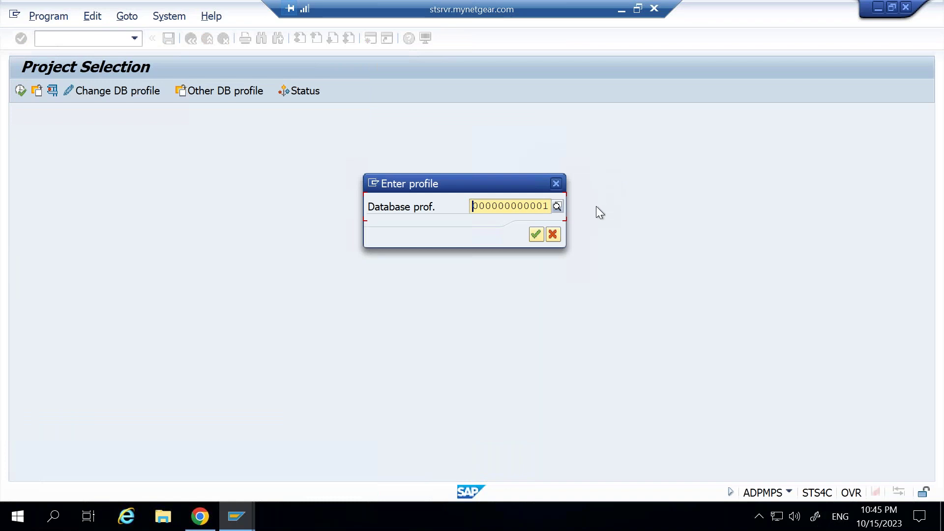
key(Return)
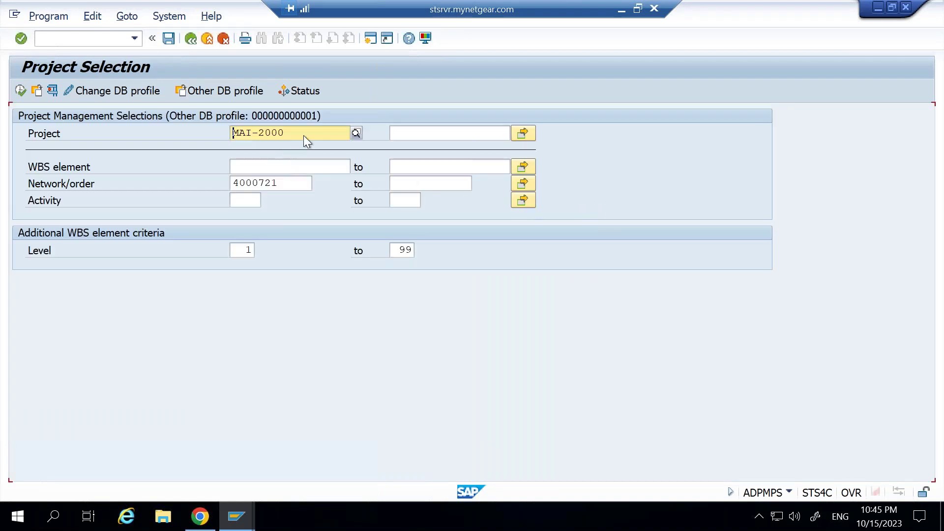
drag(285, 133, 201, 142)
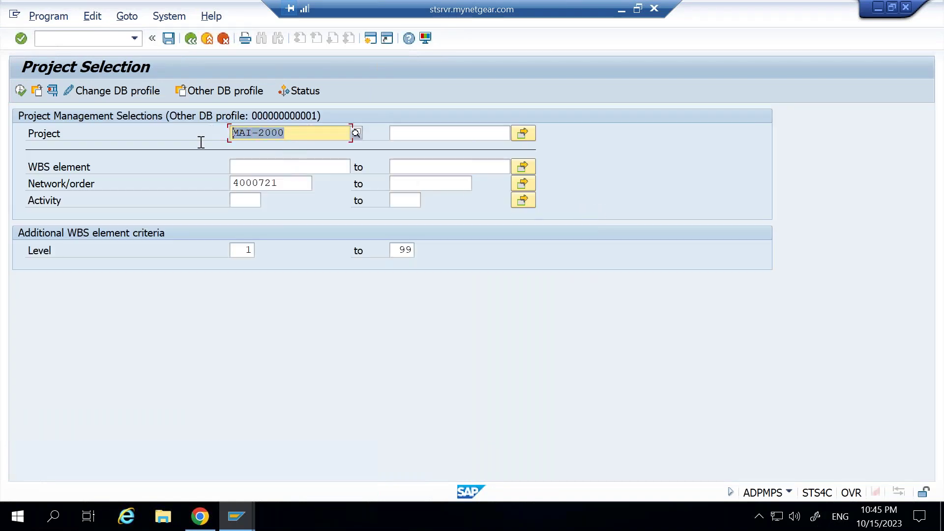
text(MEP)
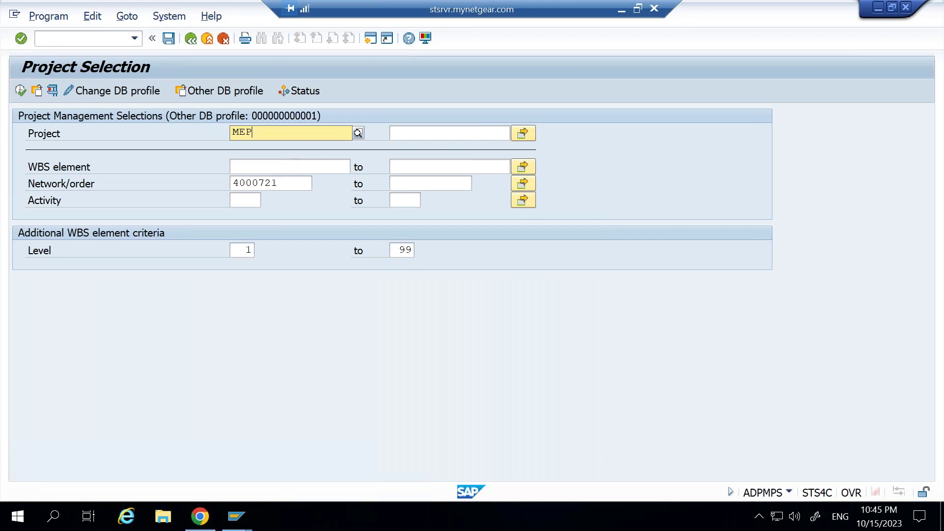
text(-0001)
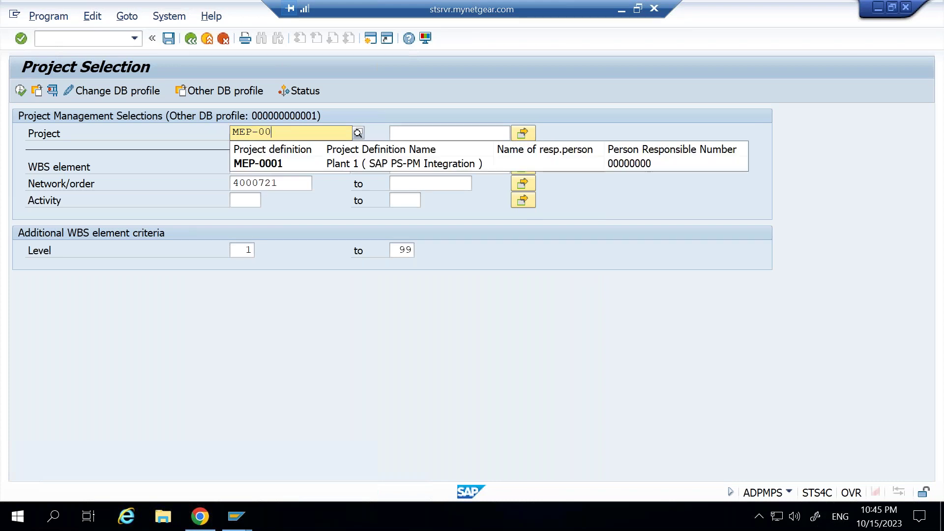
click(279, 163)
click(254, 183)
double_click(253, 184)
key(BackSpace)
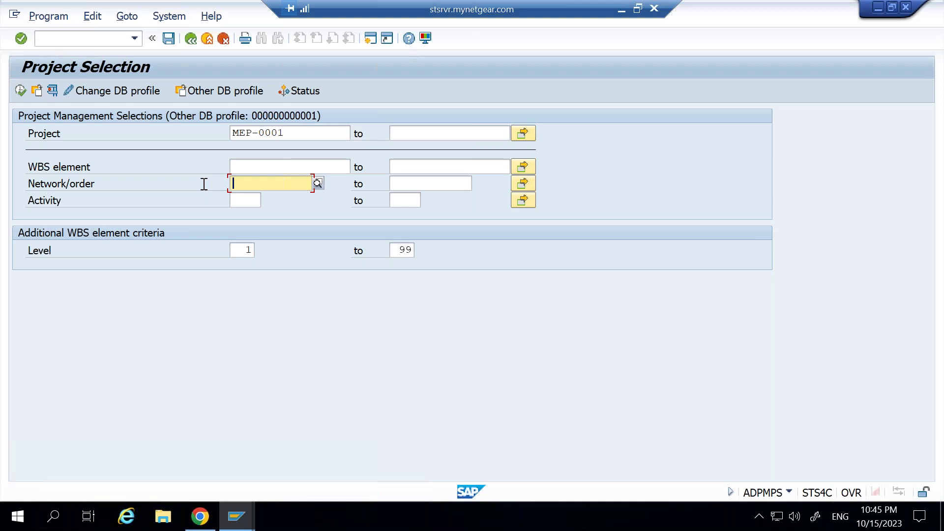
Run the selection for MEP-0001 and expand Plant 1 > System 1 in the project tree
click(20, 90)
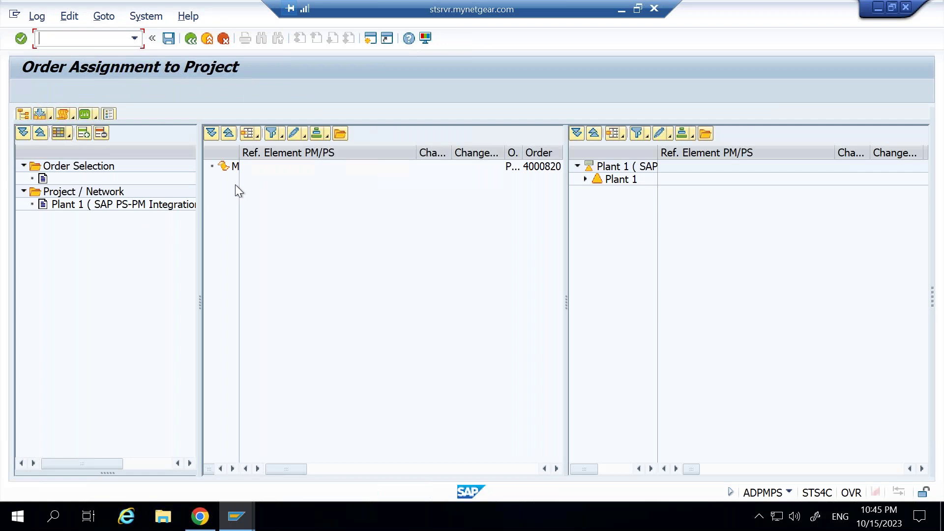
click(260, 195)
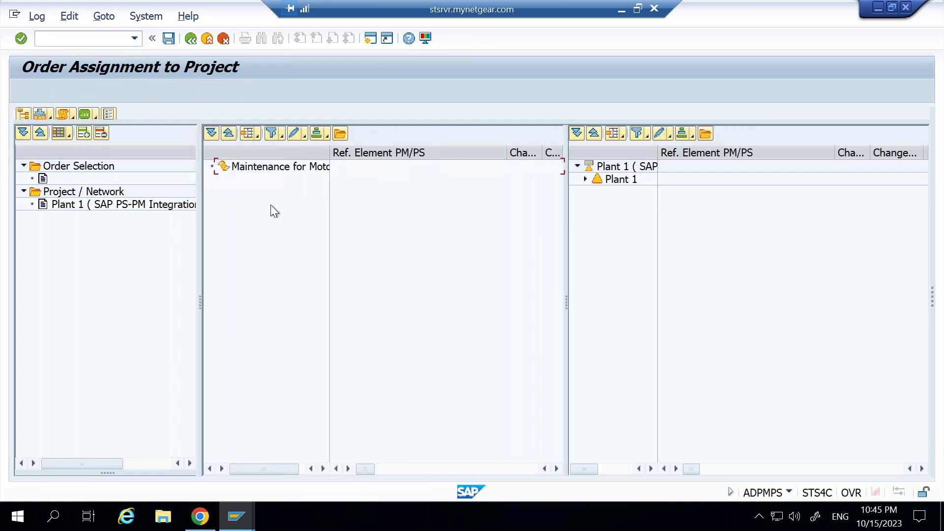
double_click(329, 155)
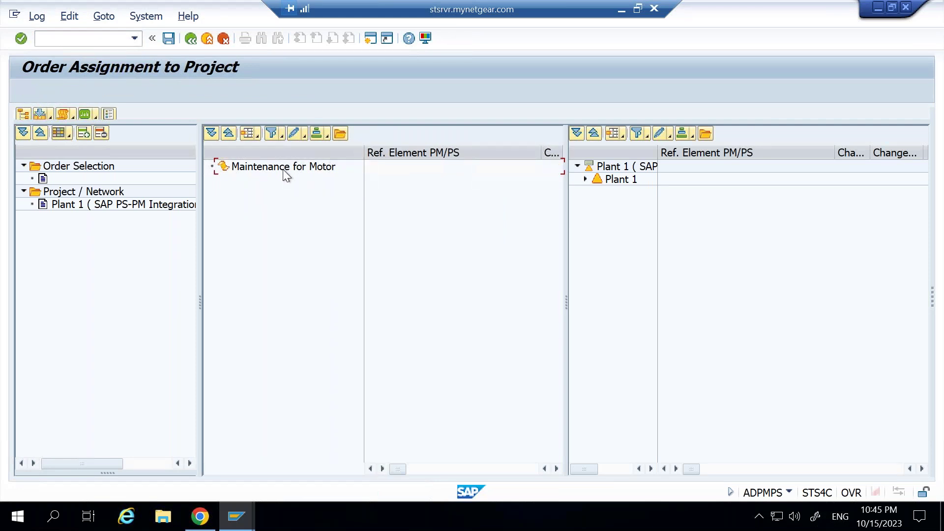
drag(283, 169, 620, 187)
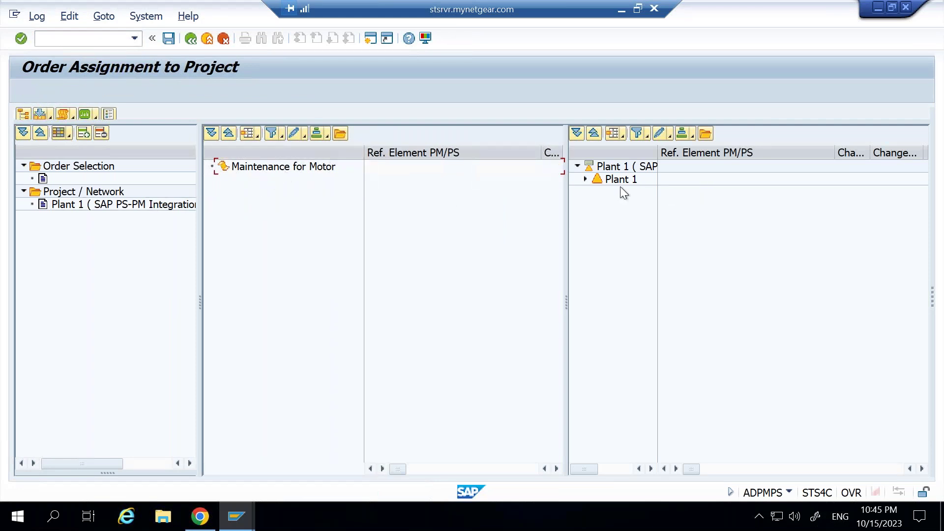
click(586, 178)
double_click(657, 155)
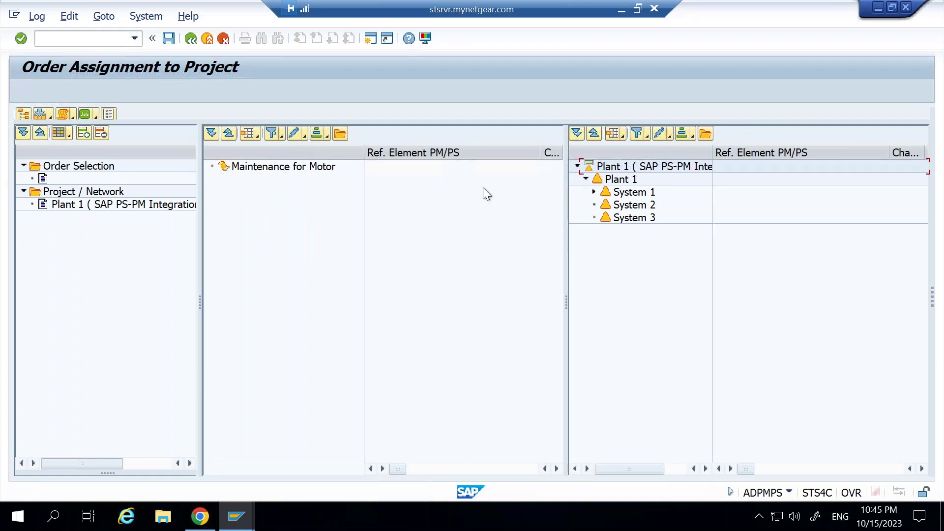
click(594, 192)
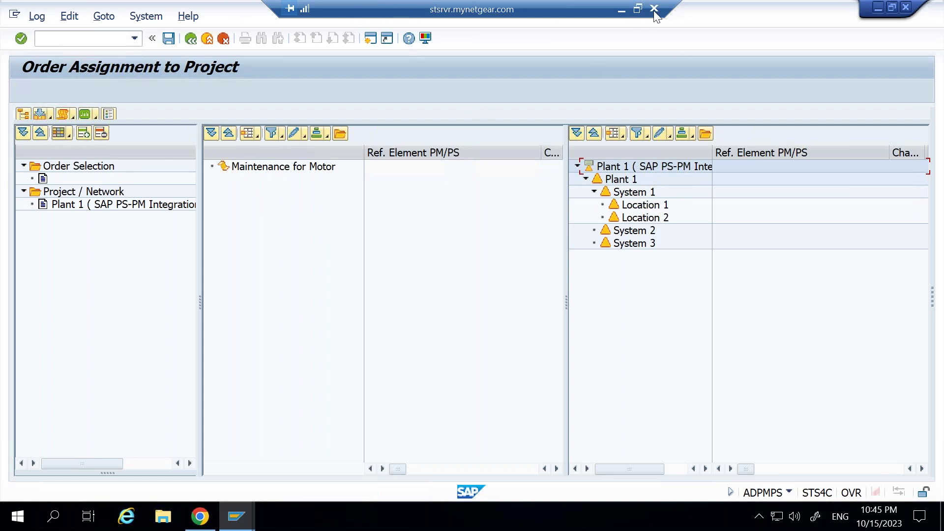
mouse_move(426, 85)
mouse_down()
mouse_move(384, 118)
mouse_move(458, 129)
mouse_up()
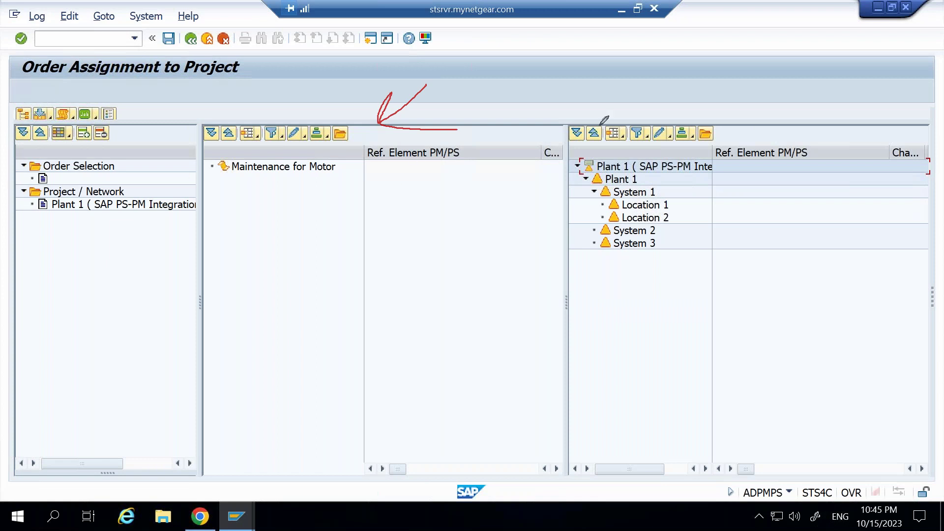
mouse_move(780, 60)
mouse_down()
mouse_move(763, 68)
mouse_move(799, 117)
mouse_up()
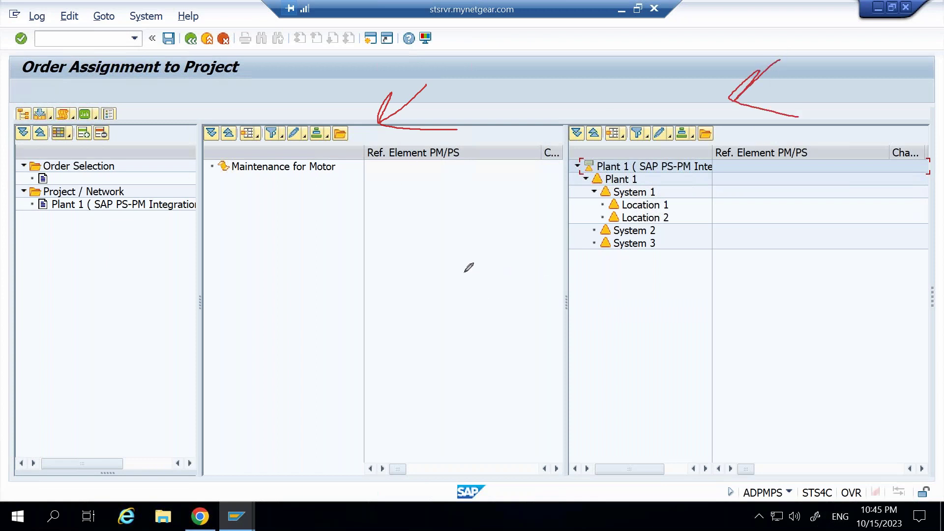
Assign the Maintenance for Motor order to Location 1 and save the change on leaving
click(649, 207)
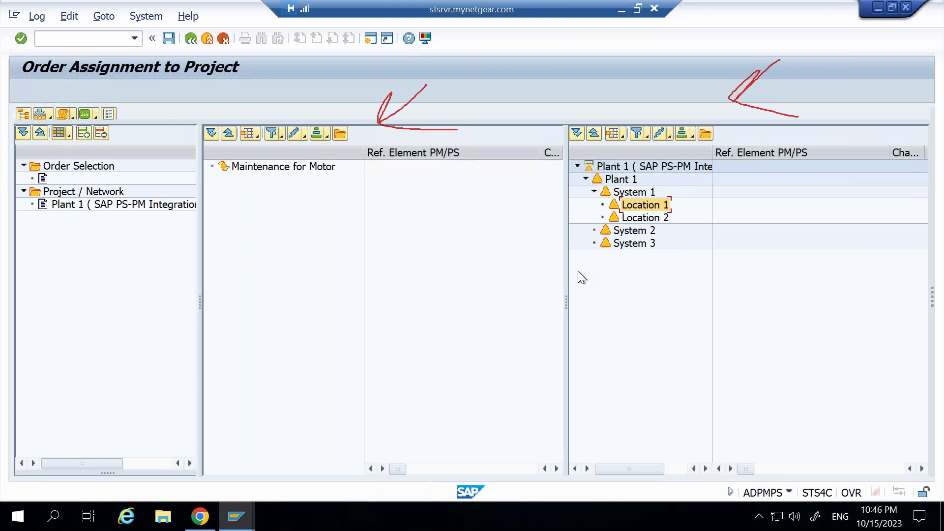
click(222, 168)
drag(222, 168, 668, 216)
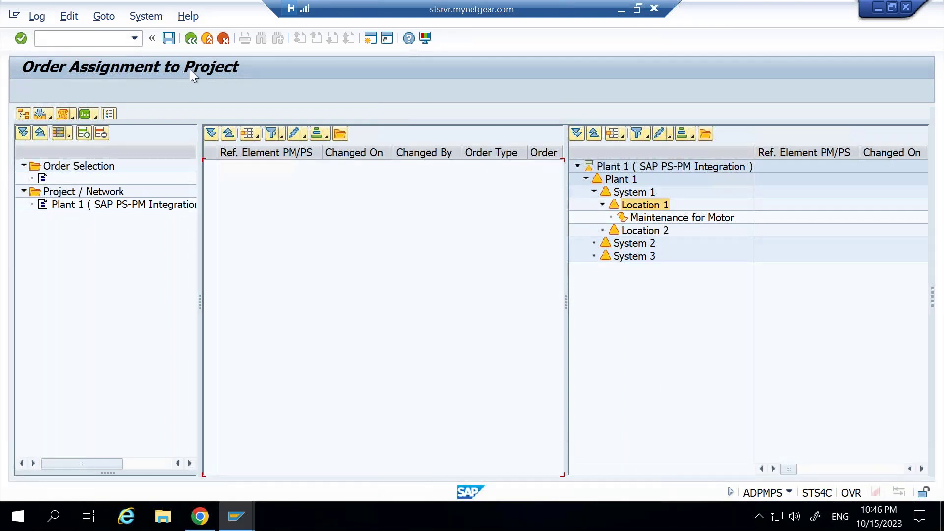
click(190, 39)
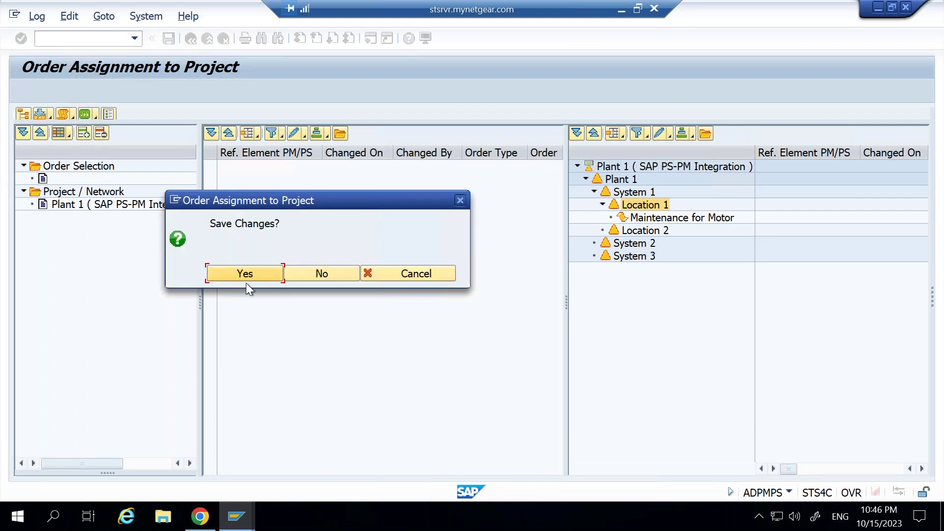
click(245, 274)
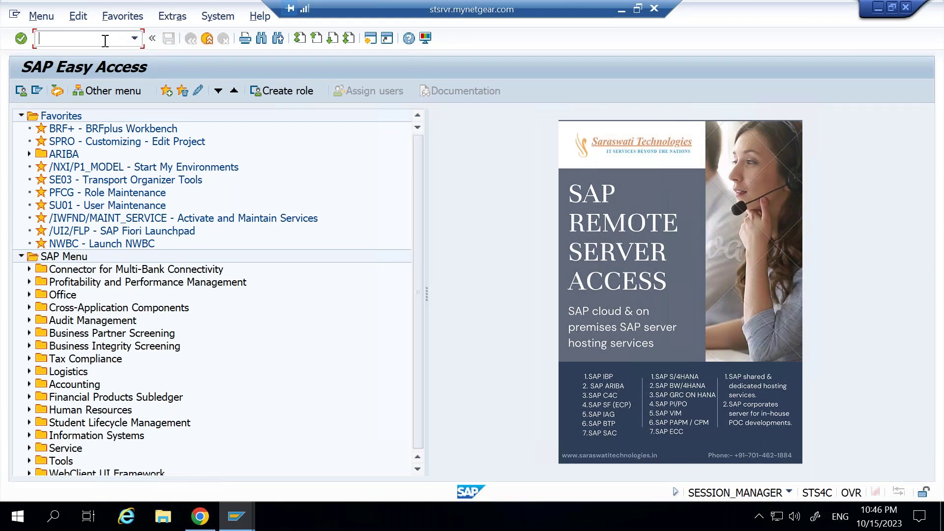
text(cn41n)
key(Return)
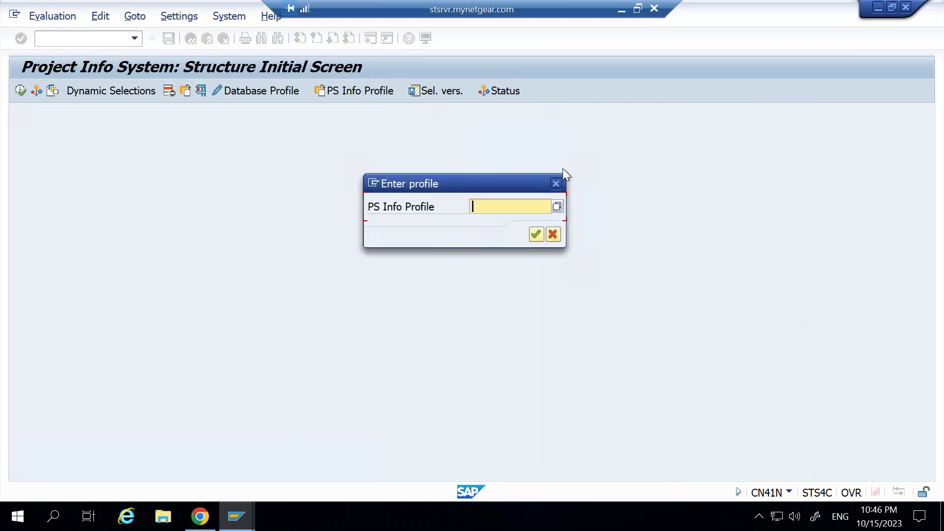
click(520, 206)
click(511, 222)
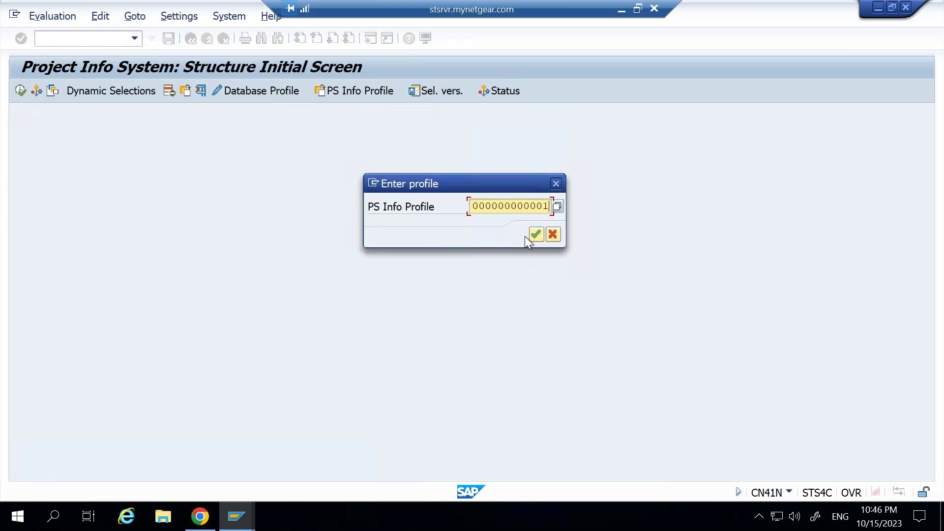
click(536, 234)
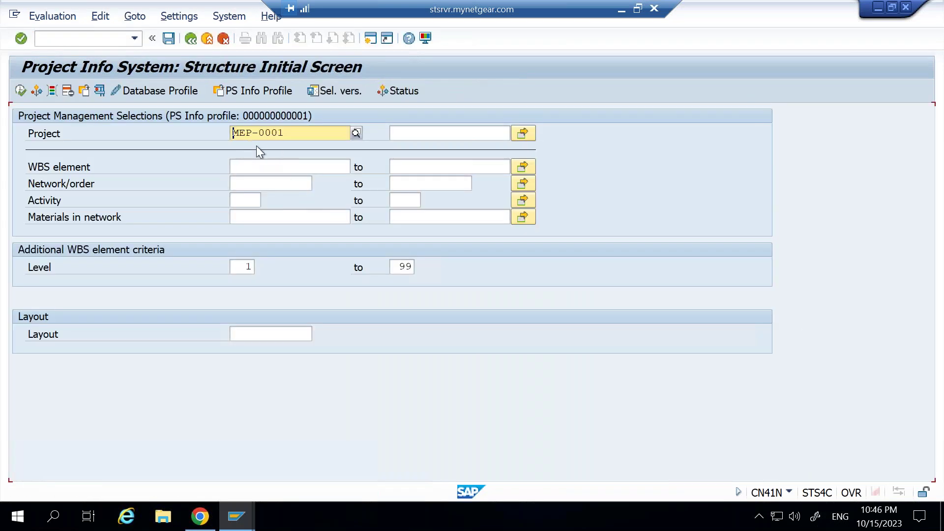
click(21, 91)
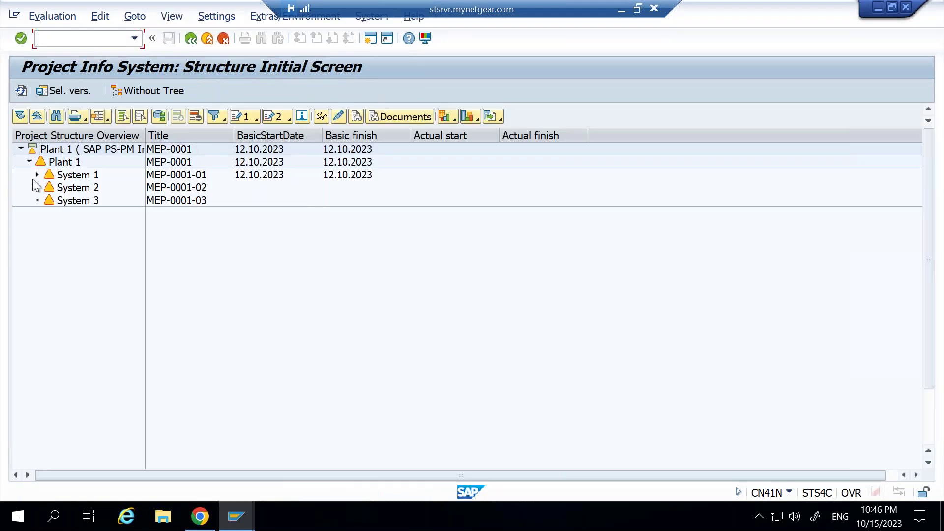
Expand System 1, Location 1 and order 4000820, then open the order for display
click(37, 175)
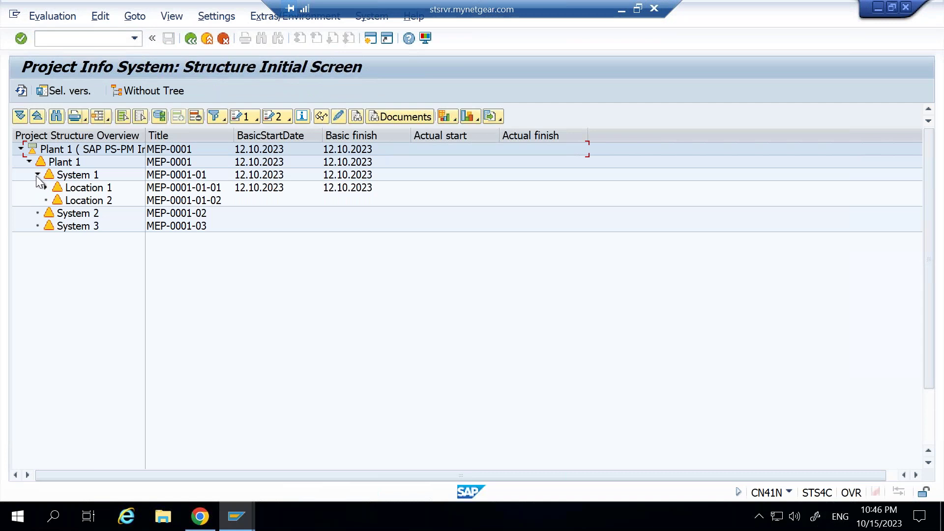
click(46, 188)
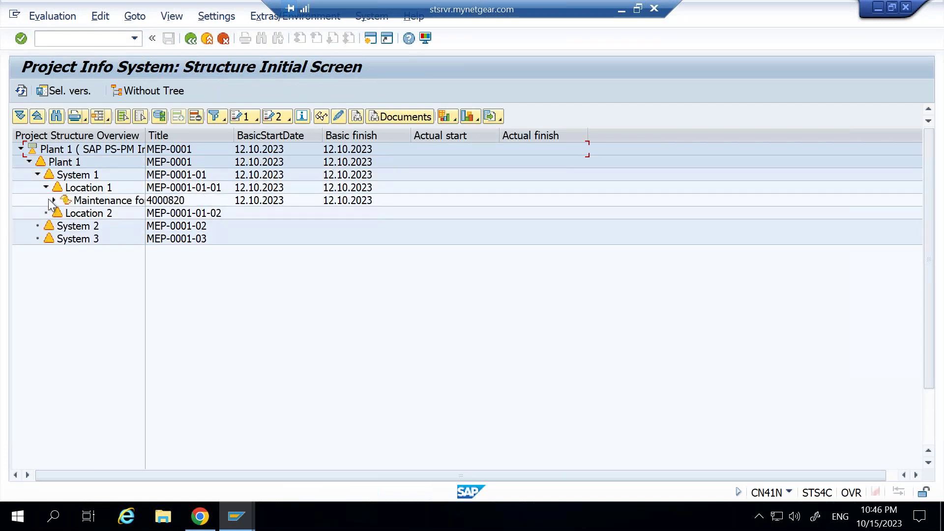
click(52, 200)
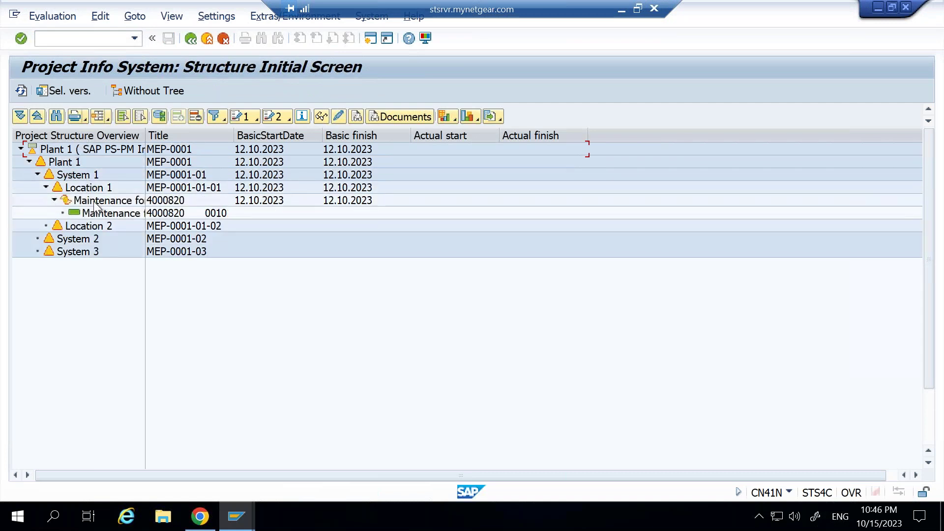
double_click(65, 202)
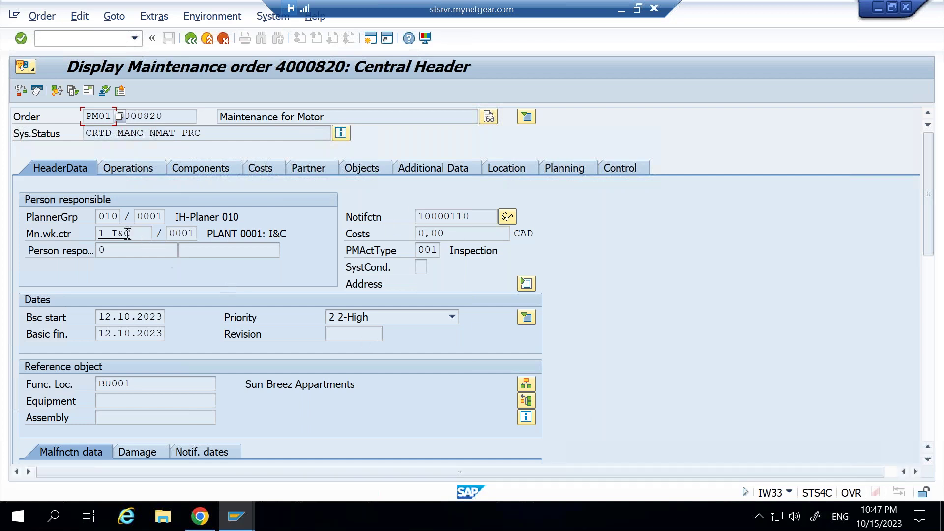
Check order 4000820's Additional Data for WBS element MEP-0001-01-01 under project MEP-0001
click(453, 167)
drag(248, 331, 140, 323)
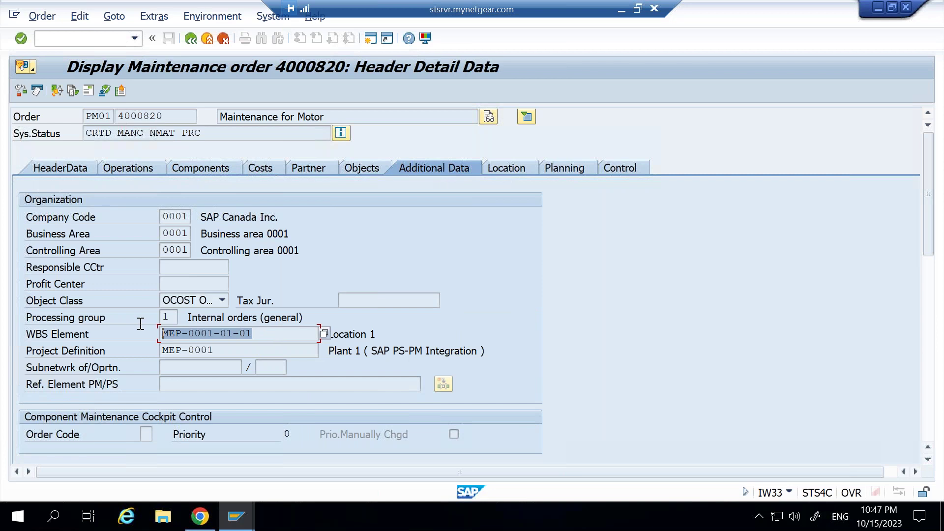